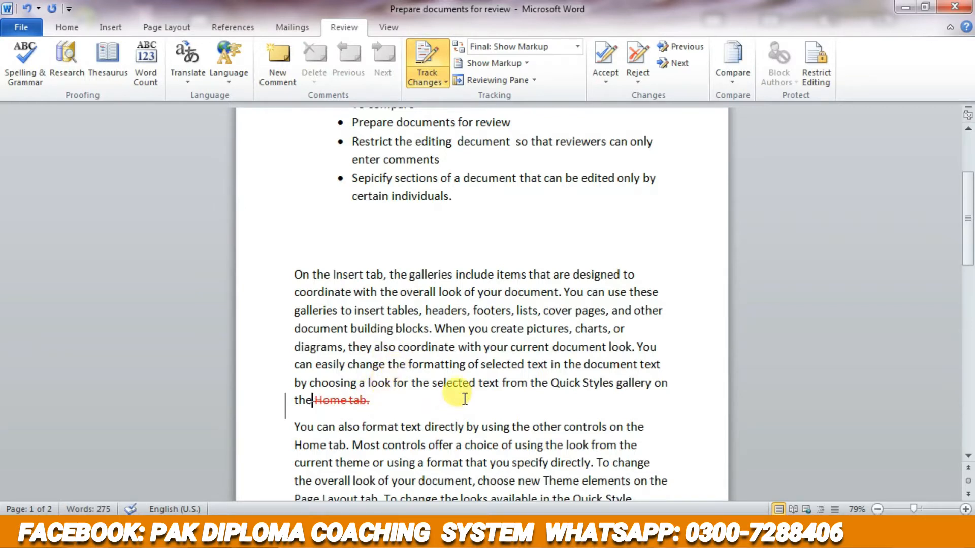
- With change tracking on, delete the word "directly" after "a format that you specify" in the second body paragraph
scroll(467, 400, down, 3)
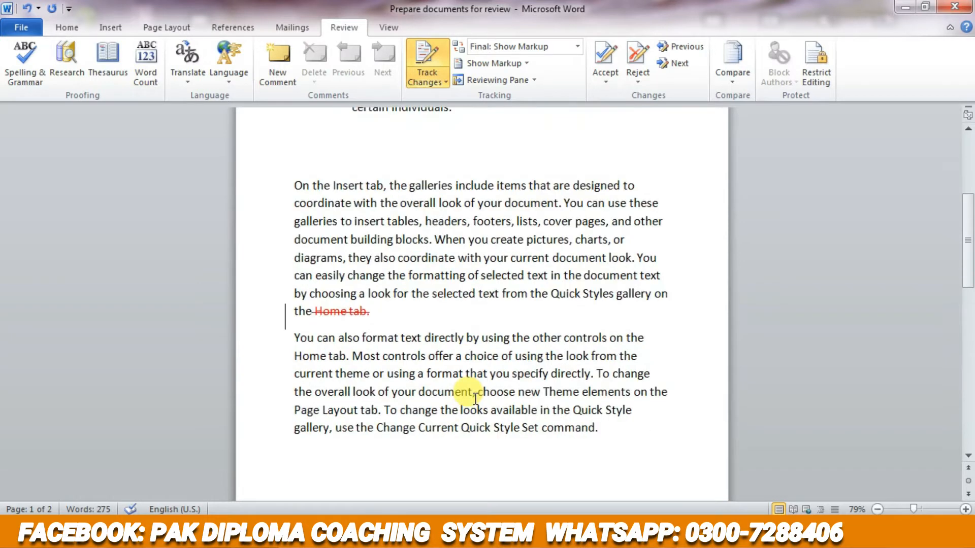
click(592, 374)
key(BackSpace)
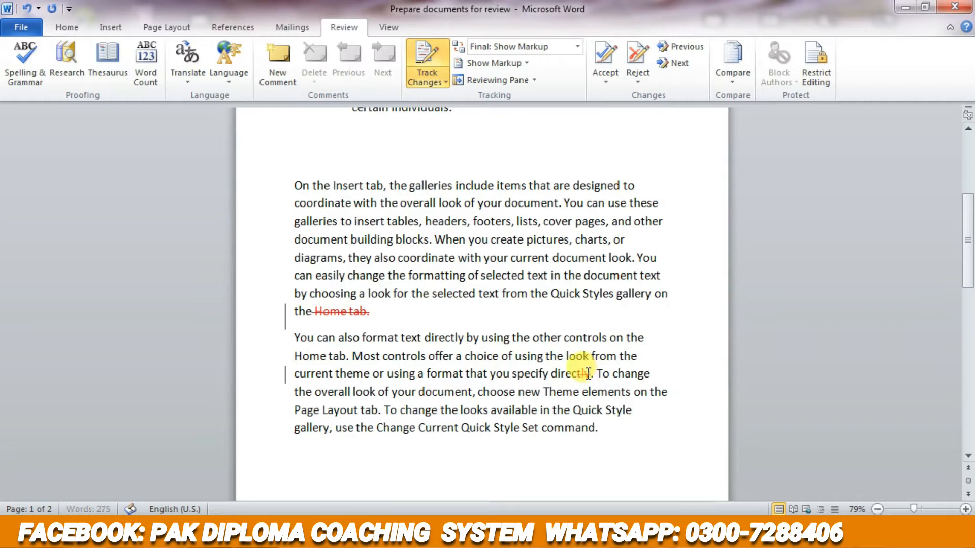
key(BackSpace)
- Delete the word "Change" before "Current Quick Style Set command" as a tracked change
scroll(558, 373, down, 3)
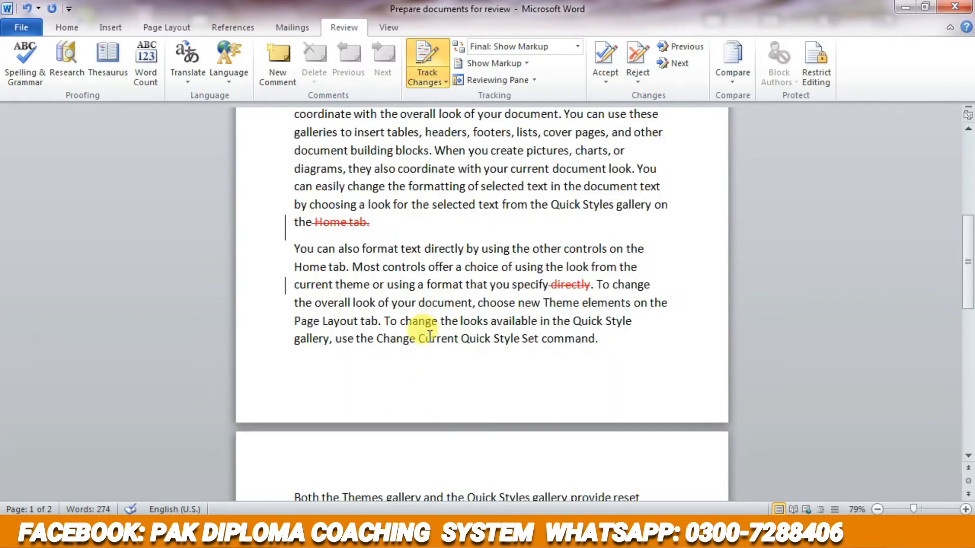
key(BackSpace)
key(BackSpace)
key(BackSpace)
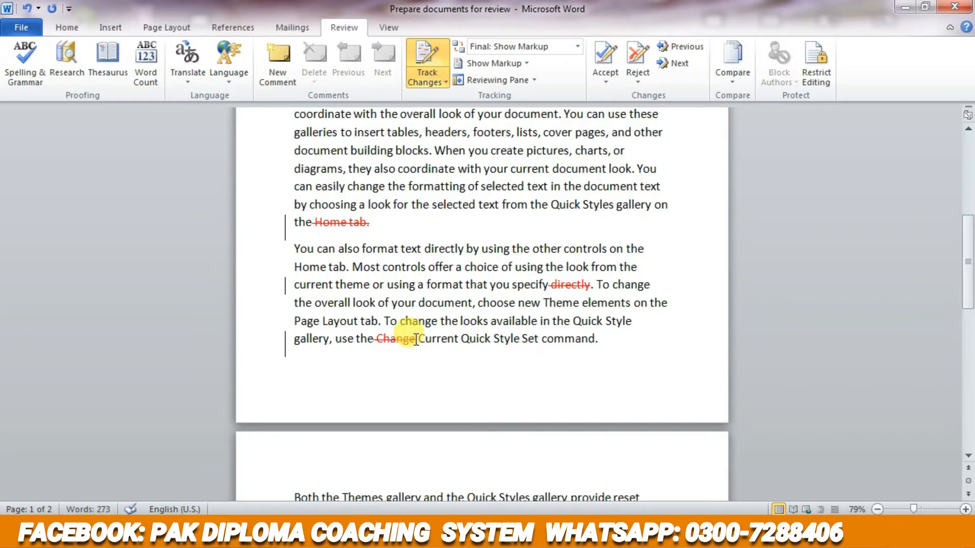
- Delete the word "contained" in the first paragraph of page 2 as a tracked change
scroll(416, 340, down, 3)
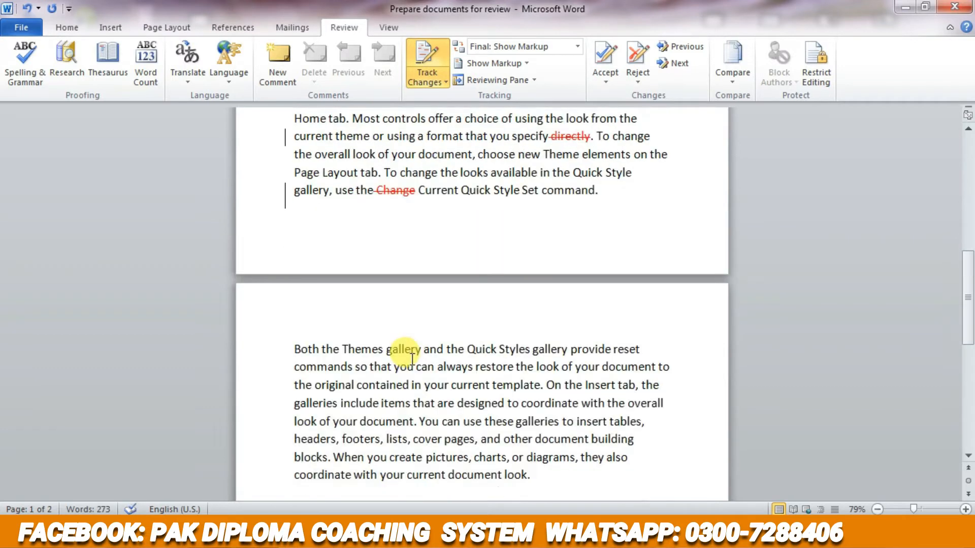
click(410, 387)
key(BackSpace)
key(BackSpace)
key(BackSpace)
key(BackSpace)
key(BackSpace)
key(BackSpace)
key(BackSpace)
key(BackSpace)
key(BackSpace)
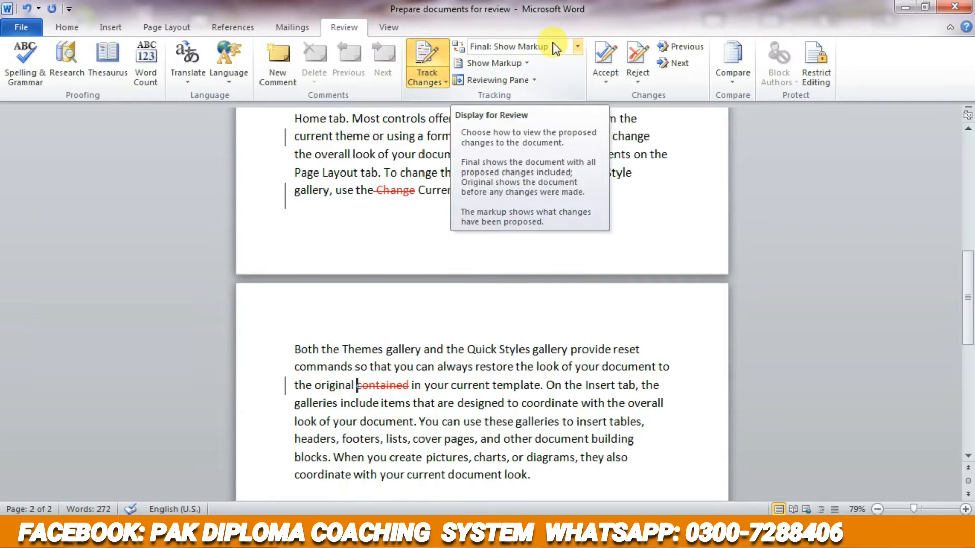
- Keep the review display on Final: Show Markup and attach the comment "This is very important" to the deleted word "contained"
click(575, 48)
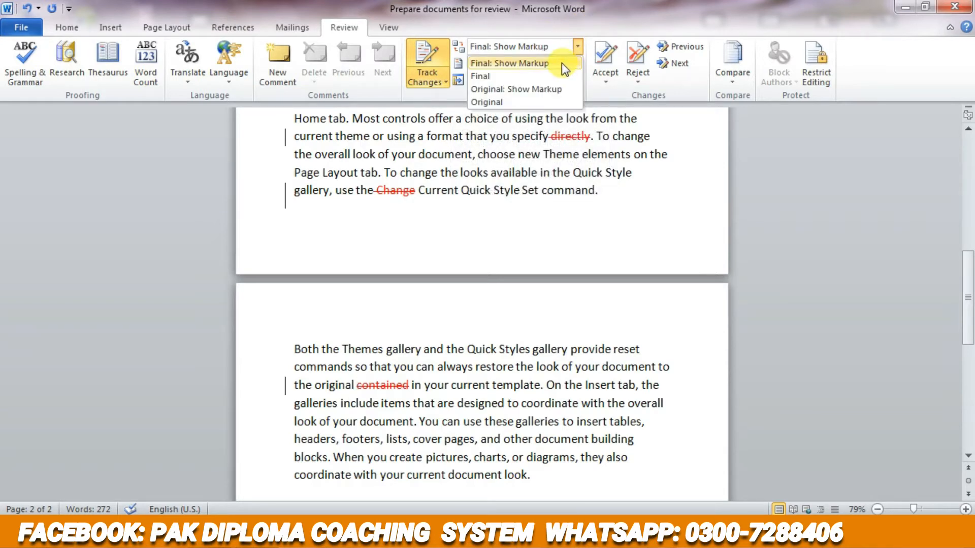
click(562, 63)
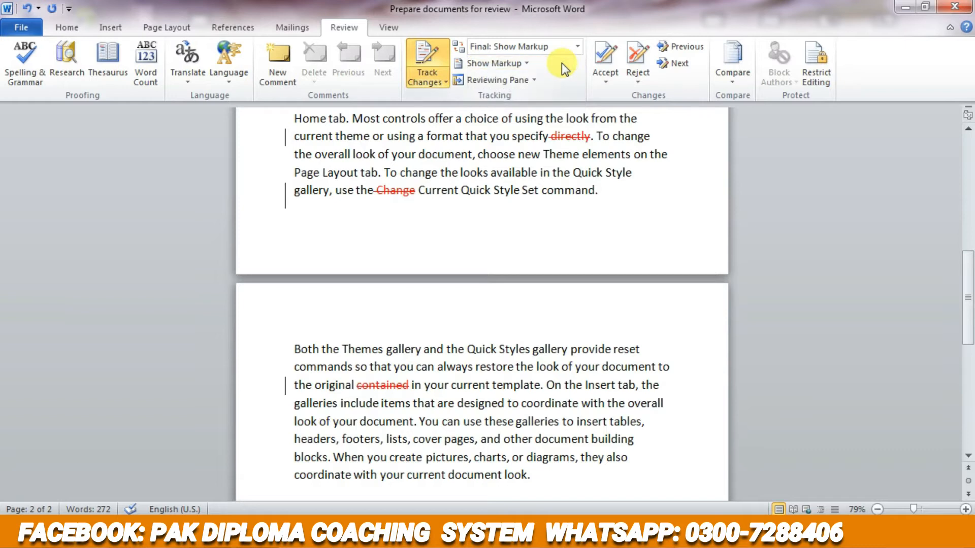
click(289, 80)
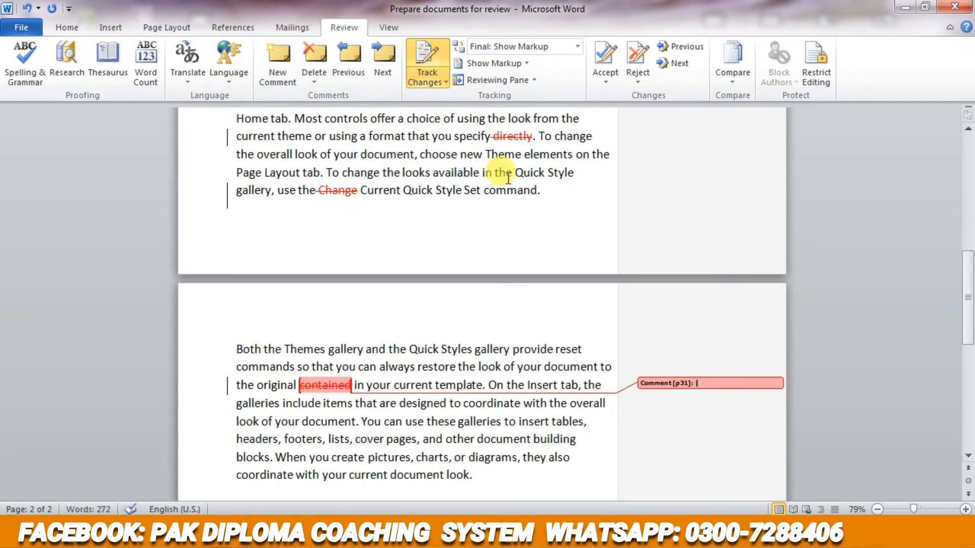
text(th)
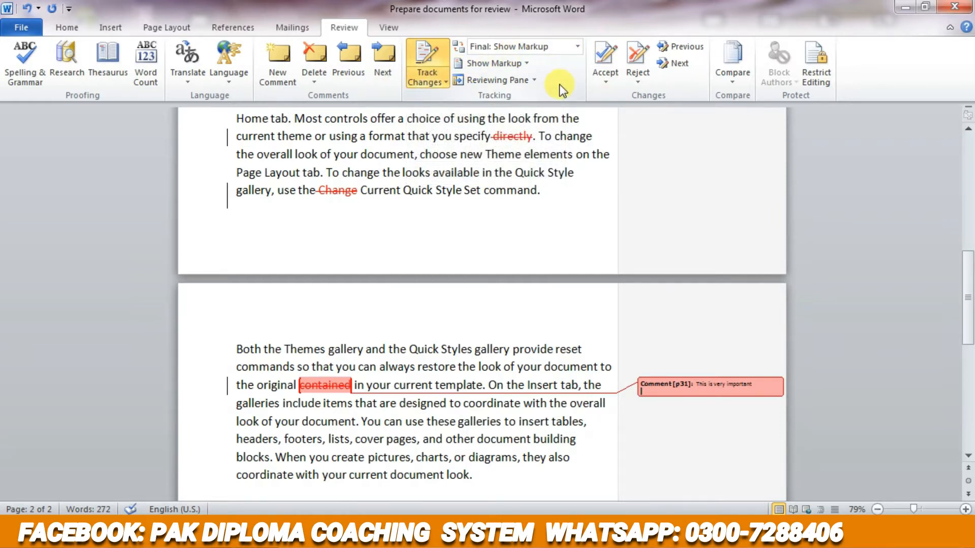
- Add the comment "This is real story" to the deleted word "Change" at the end of page 1
scroll(457, 163, down, 1)
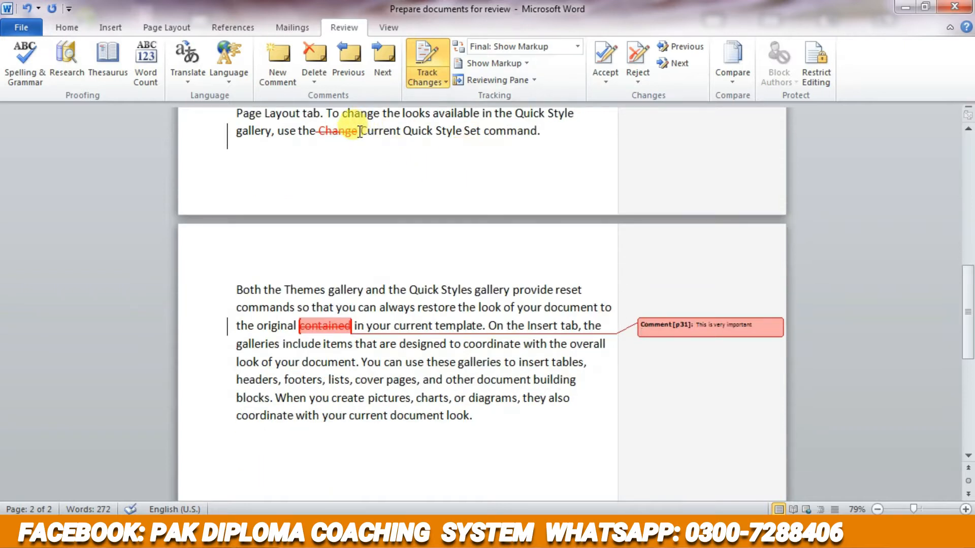
click(278, 60)
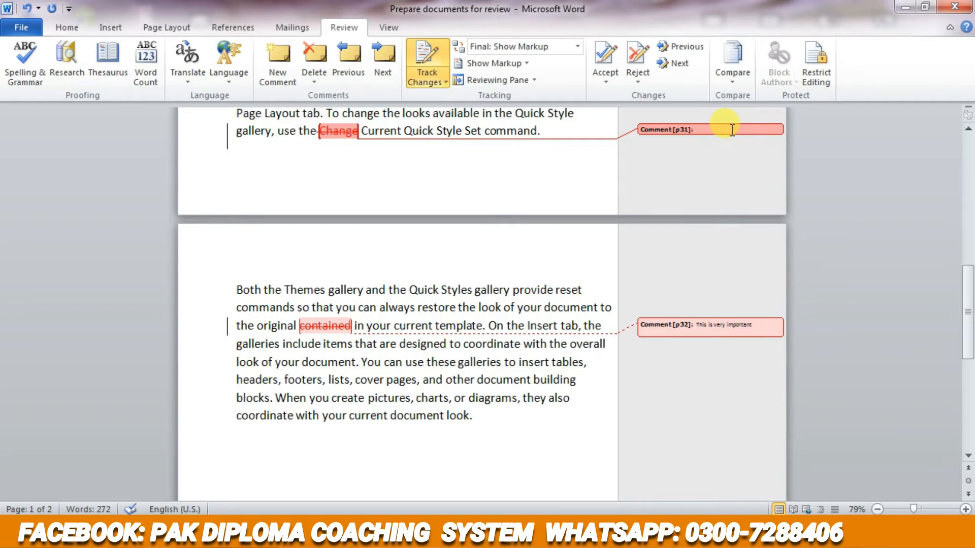
text(tory)
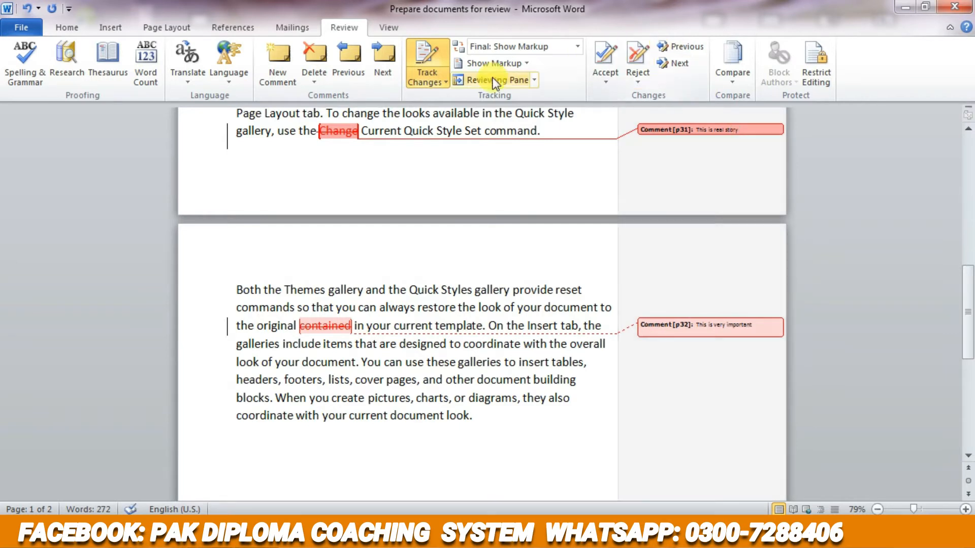
- Compare the Final and Final: Show Markup review displays, ending on Original: Show Markup
click(574, 47)
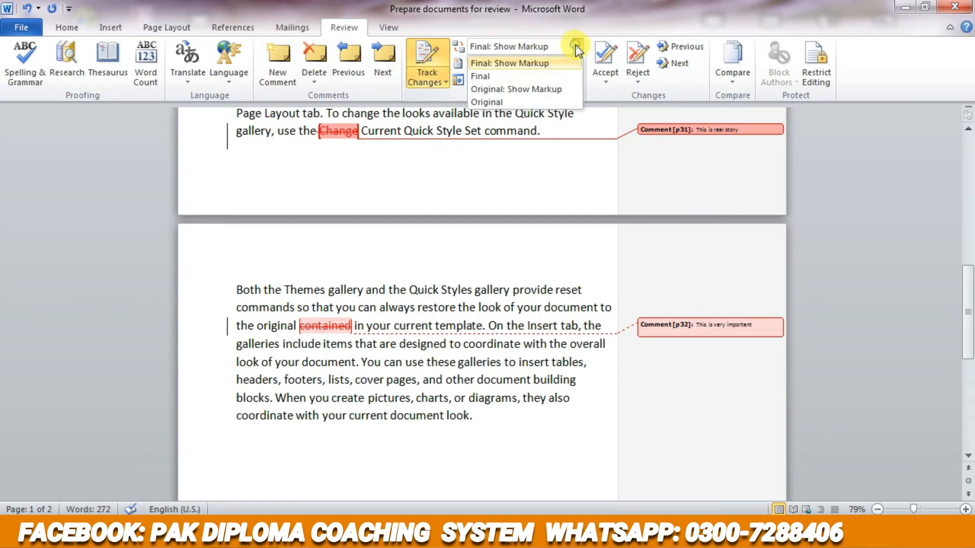
click(550, 76)
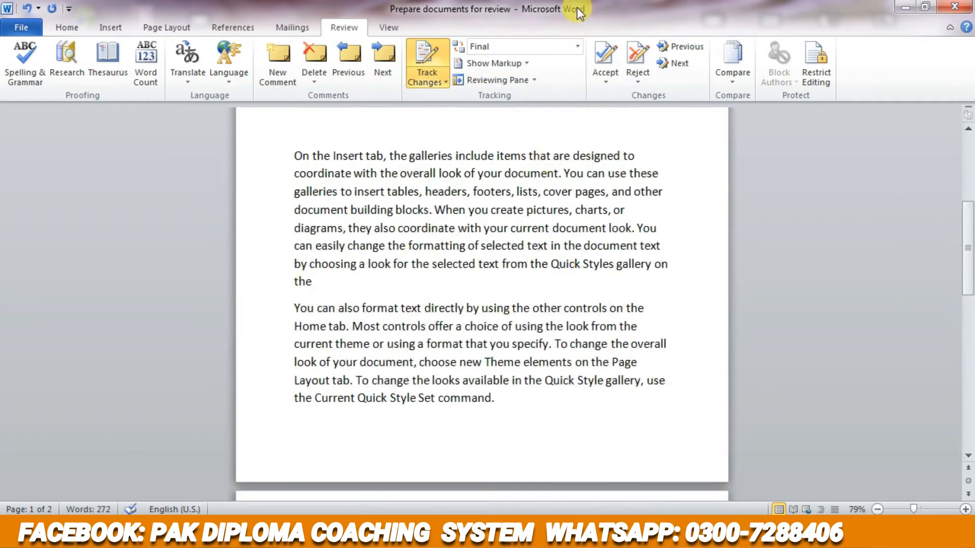
click(576, 46)
click(564, 63)
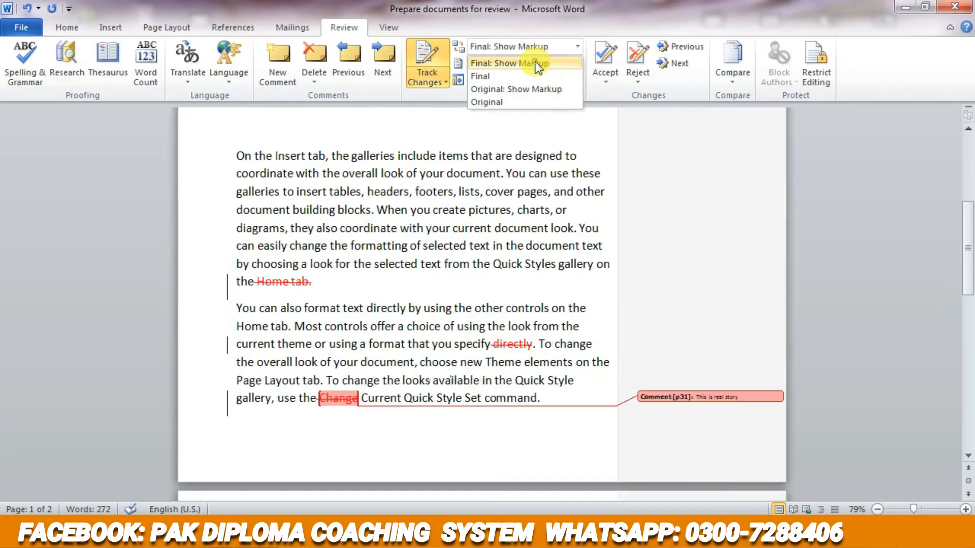
click(578, 45)
click(543, 87)
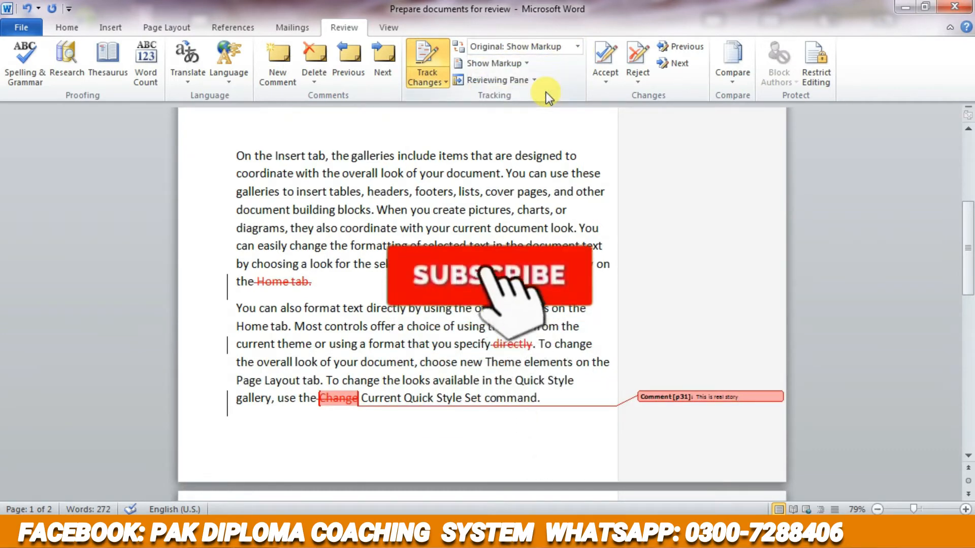
- Hide the Comments, Ink and Formatting markup types in the document
click(521, 64)
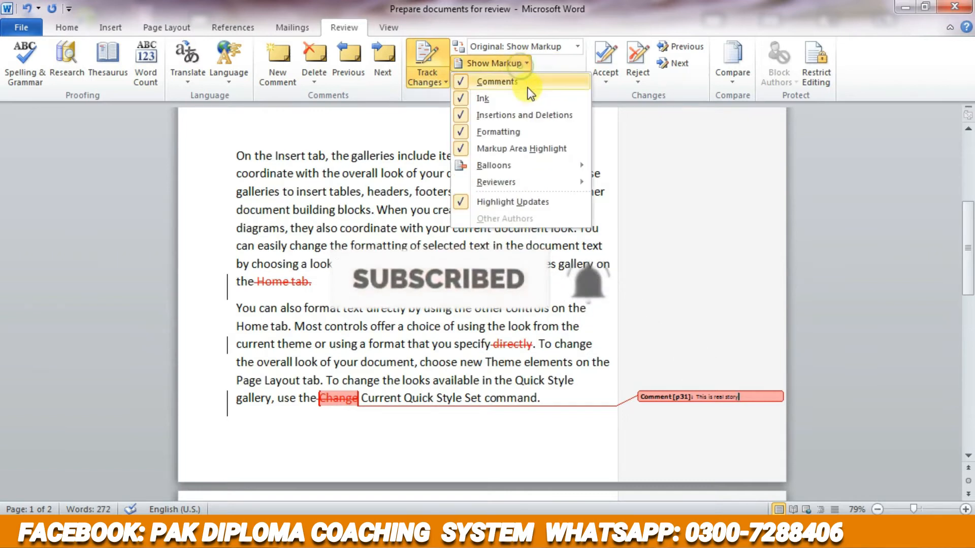
click(522, 84)
click(522, 64)
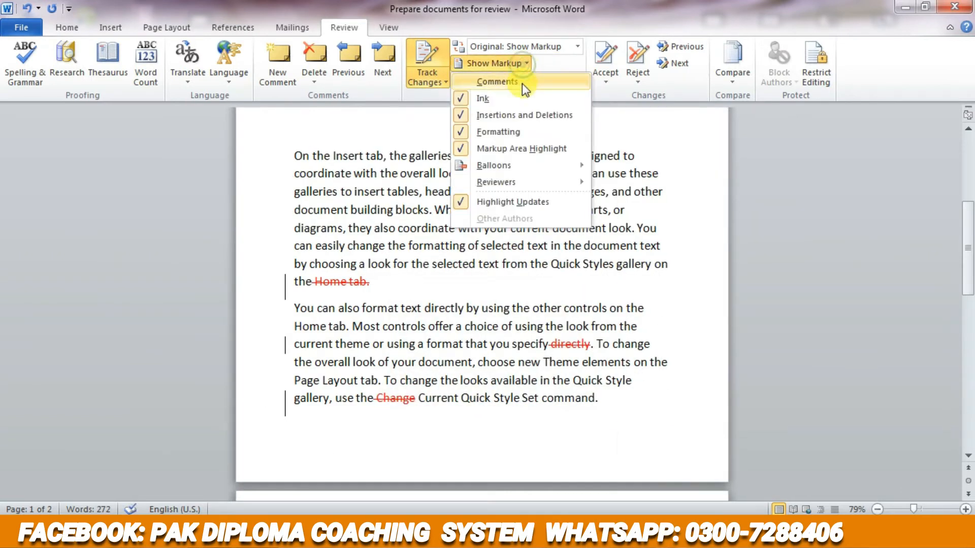
click(521, 98)
click(528, 68)
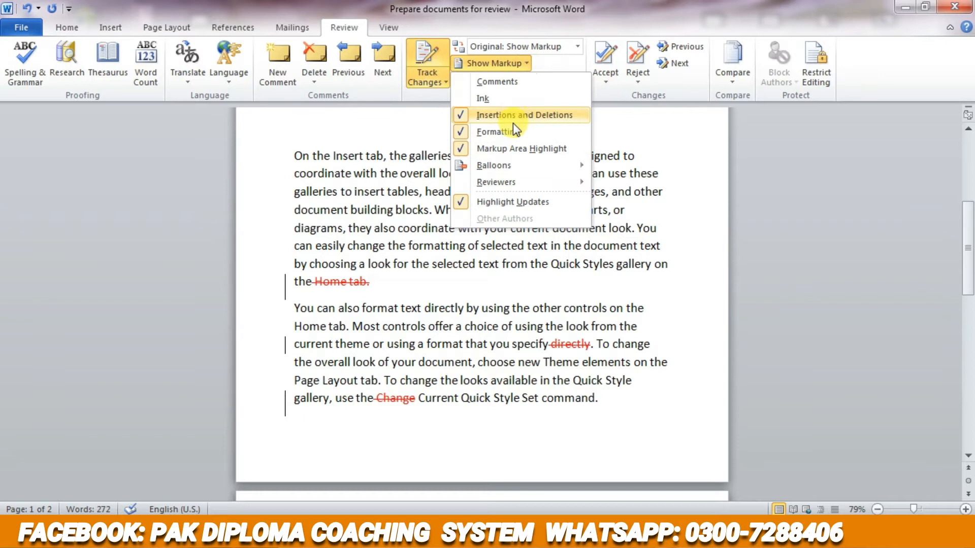
click(514, 127)
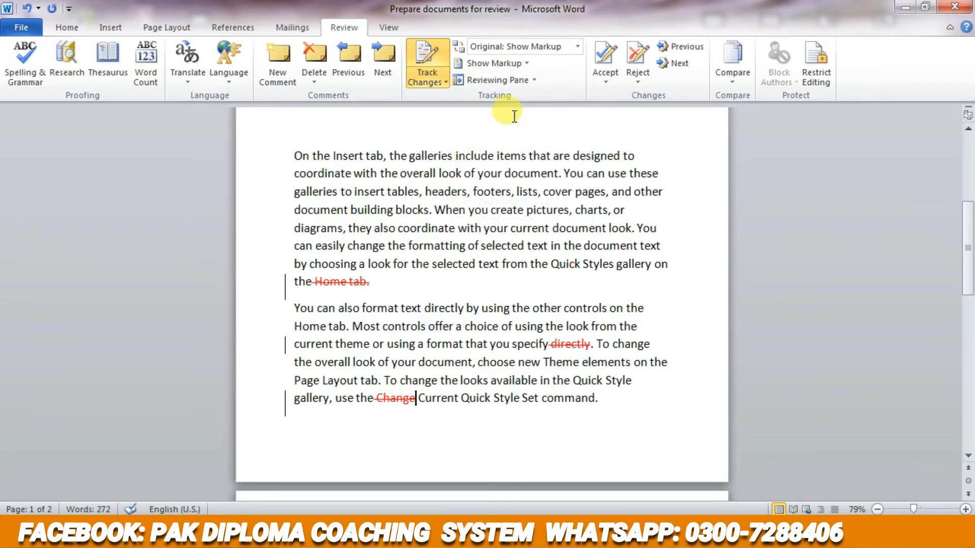
- Open the Reviewing Pane to examine the listed deletions, and close it
click(514, 85)
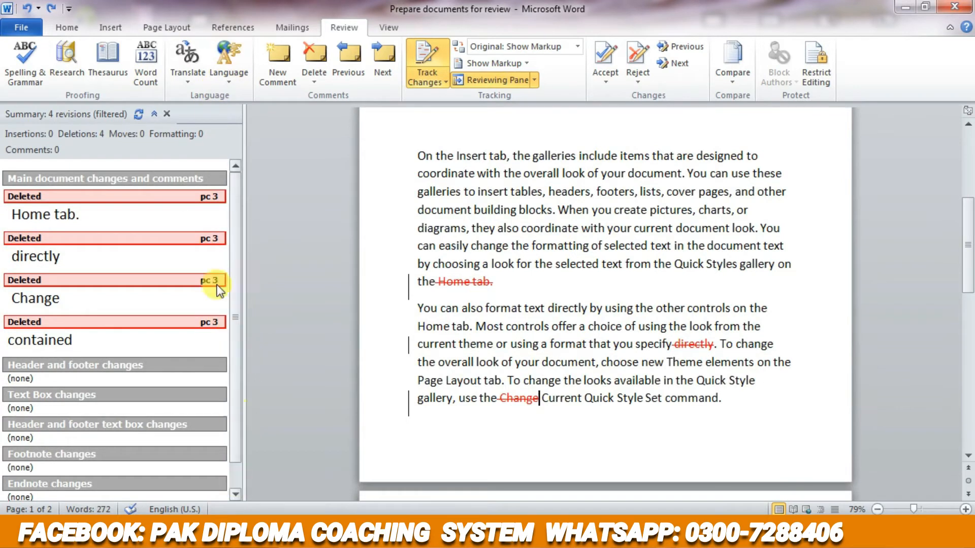
click(115, 195)
double_click(25, 196)
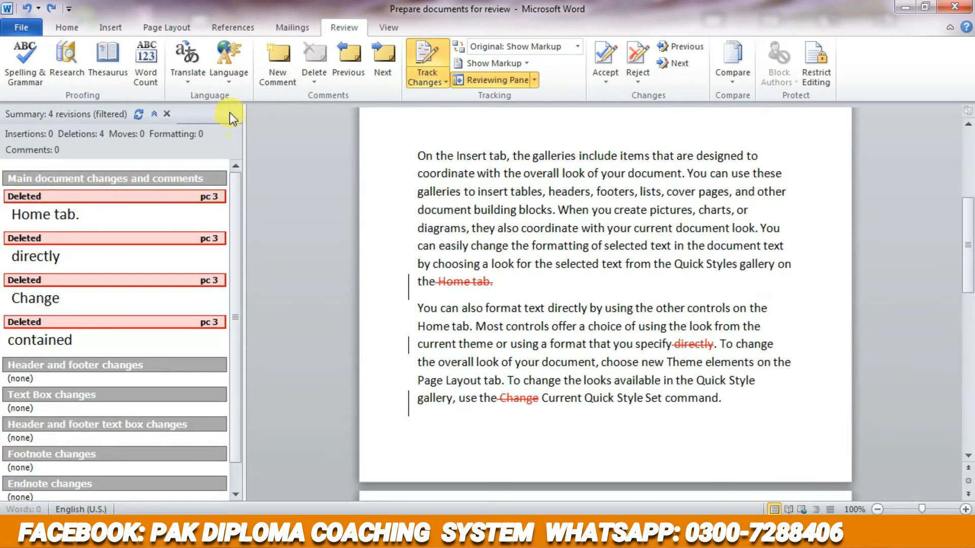
click(166, 114)
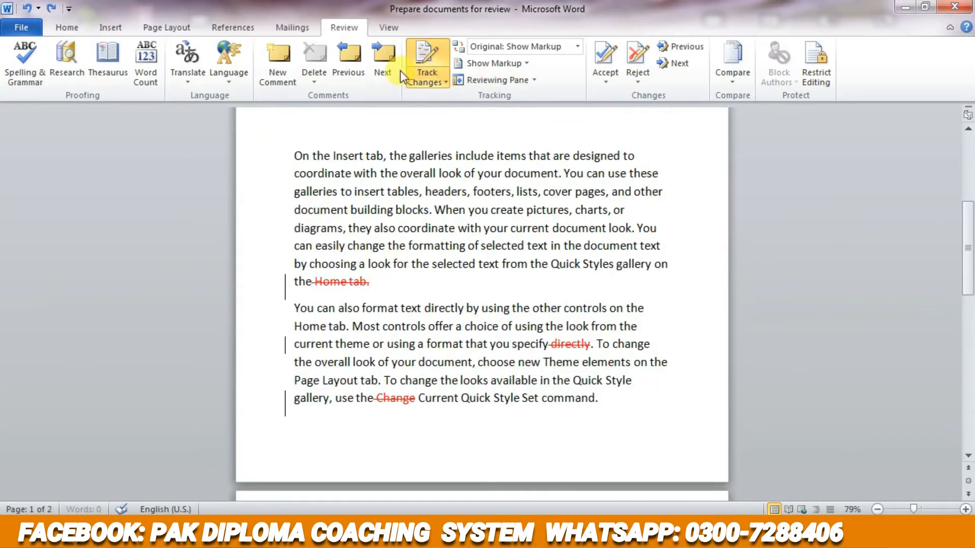
- Show the Comments, Ink and Formatting markup types again
click(519, 66)
click(520, 80)
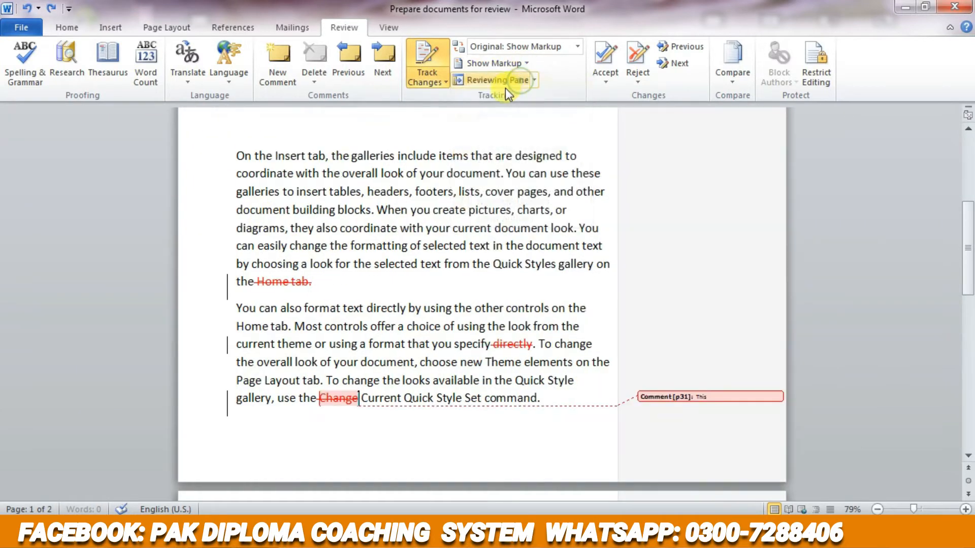
click(527, 64)
click(496, 96)
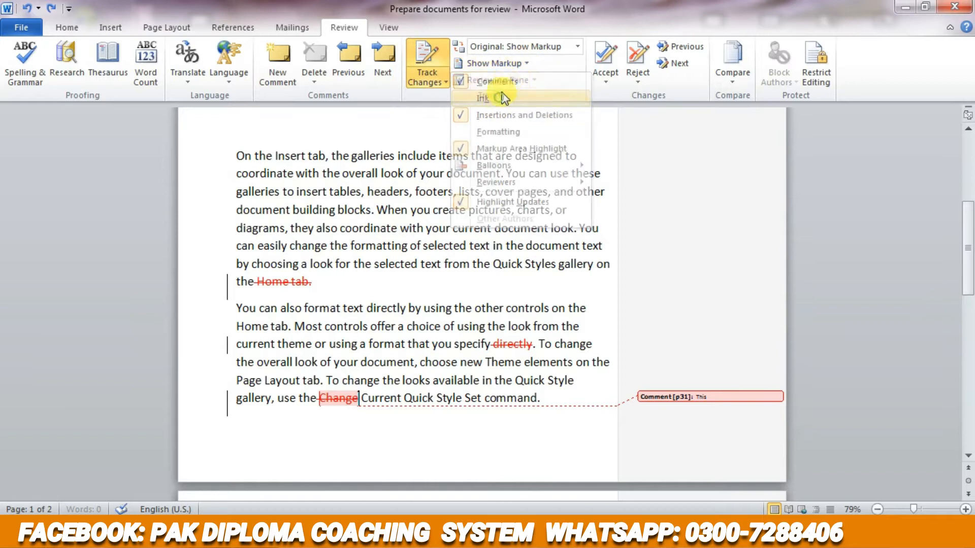
click(526, 65)
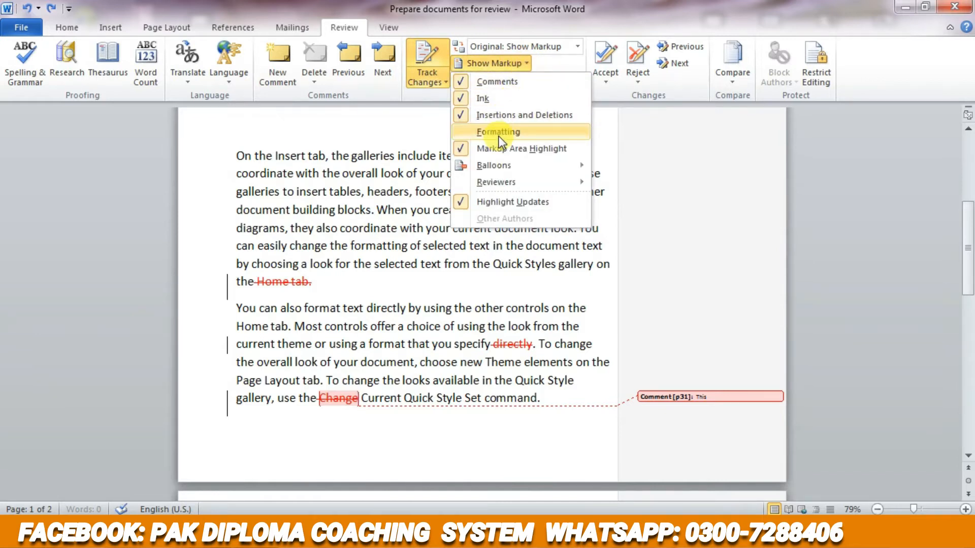
click(499, 136)
- Display the Reviewing Pane vertically and look through its full list of revisions and comments
click(533, 79)
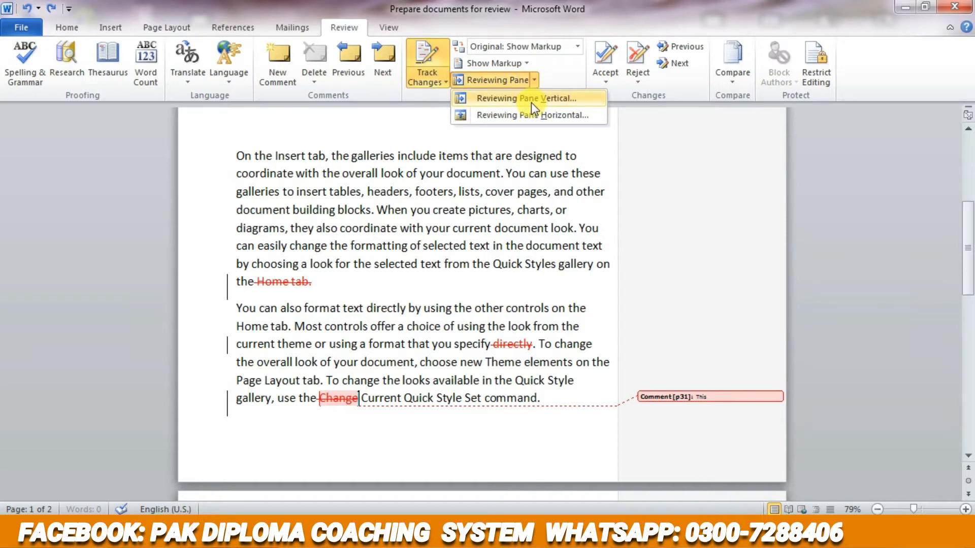
click(531, 101)
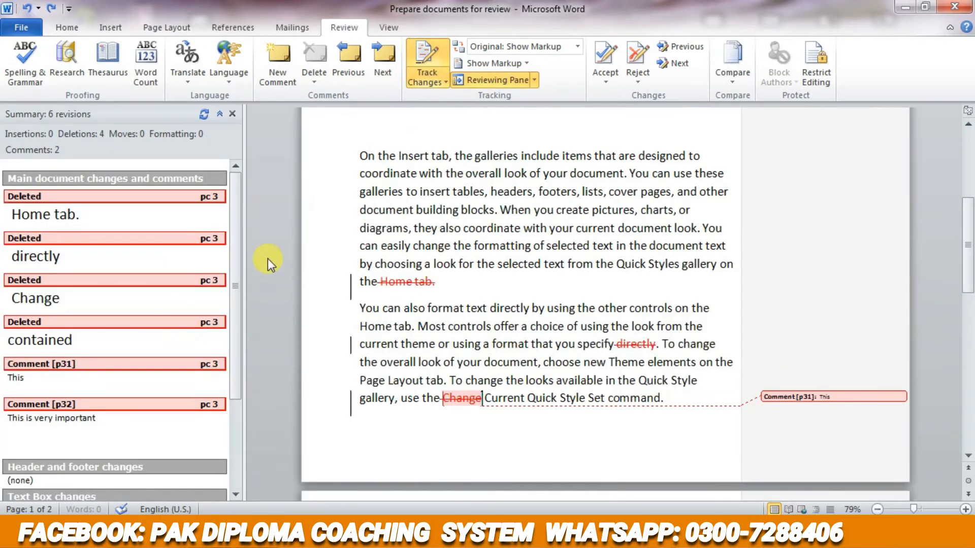
drag(235, 261, 232, 370)
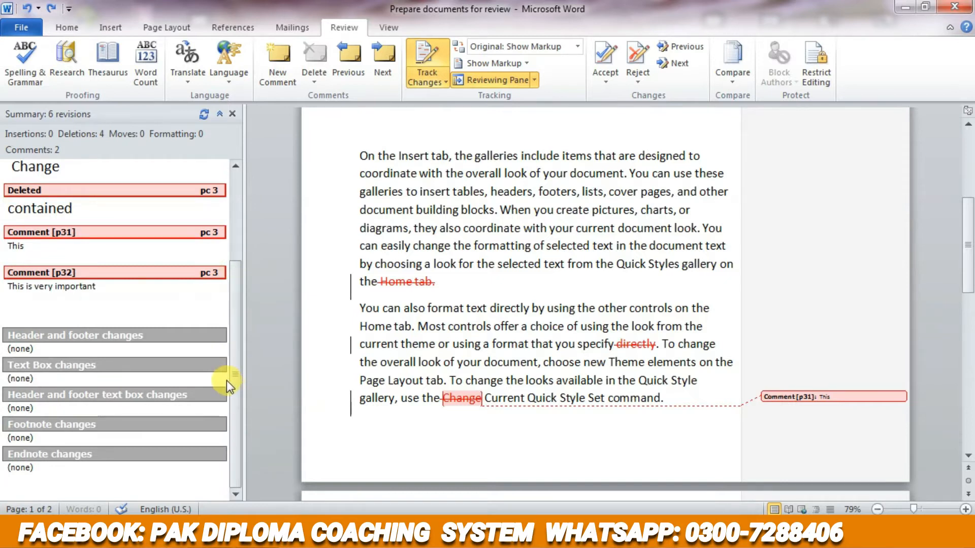
drag(230, 284, 246, 177)
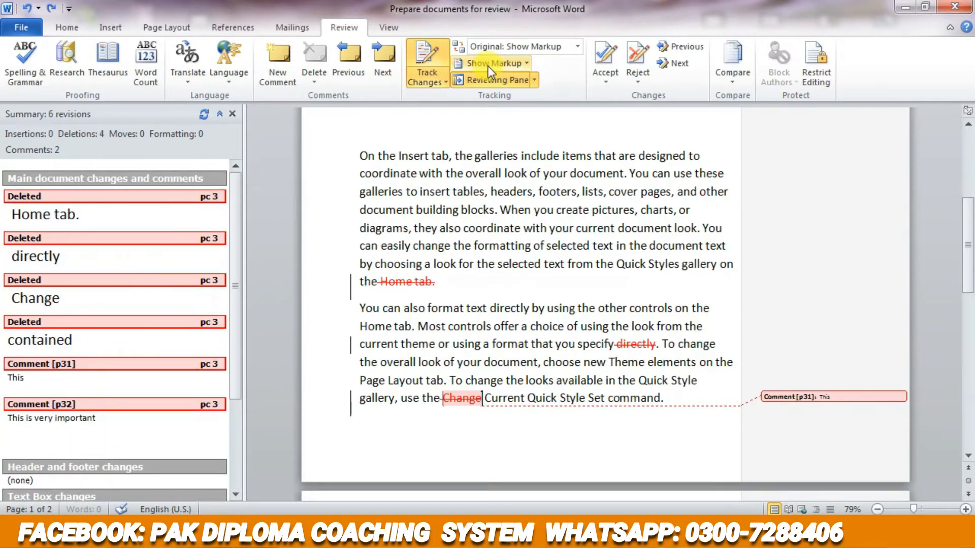
- View the Reviewing Pane in its horizontal layout, and close it
click(538, 82)
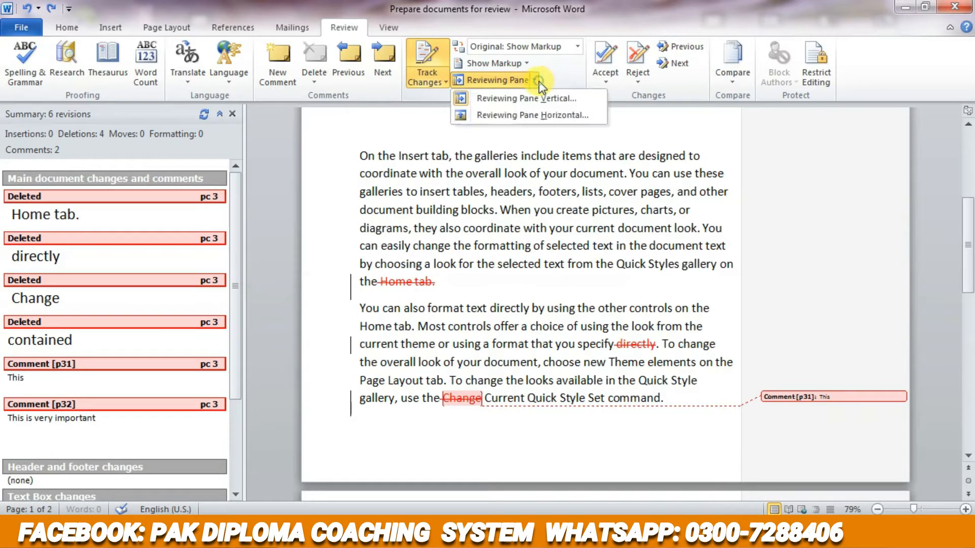
click(538, 114)
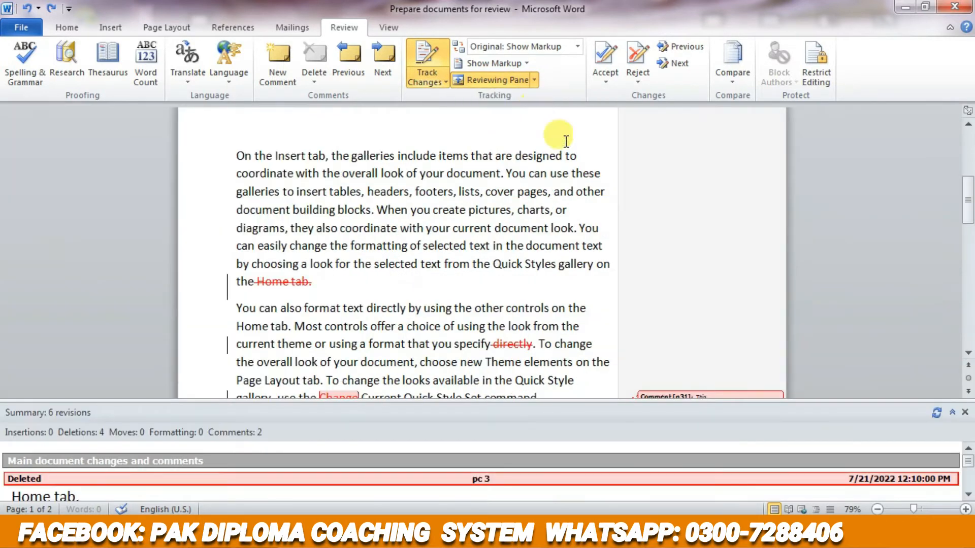
click(964, 412)
- Use Accept and Move to Next to advance to the tracked deletion of "contained" on page 2
click(604, 77)
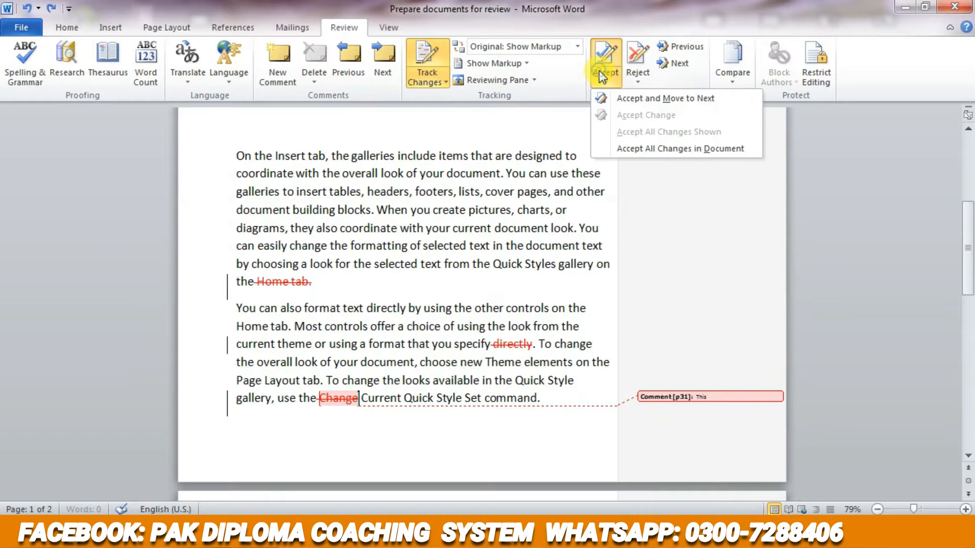
click(636, 105)
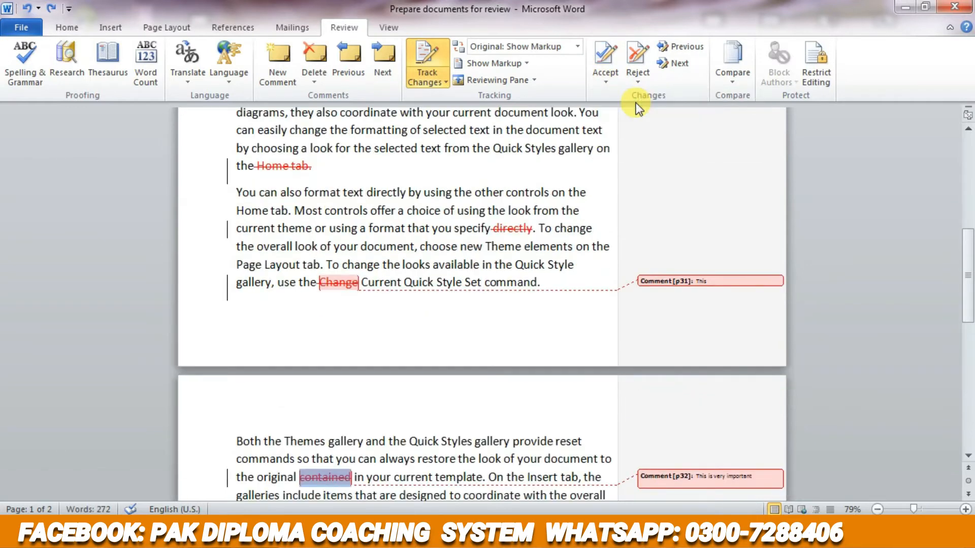
- Reject the tracked deletions of "contained", "directly" and "Change", and accept the deletion of "Home tab."
click(635, 65)
click(448, 309)
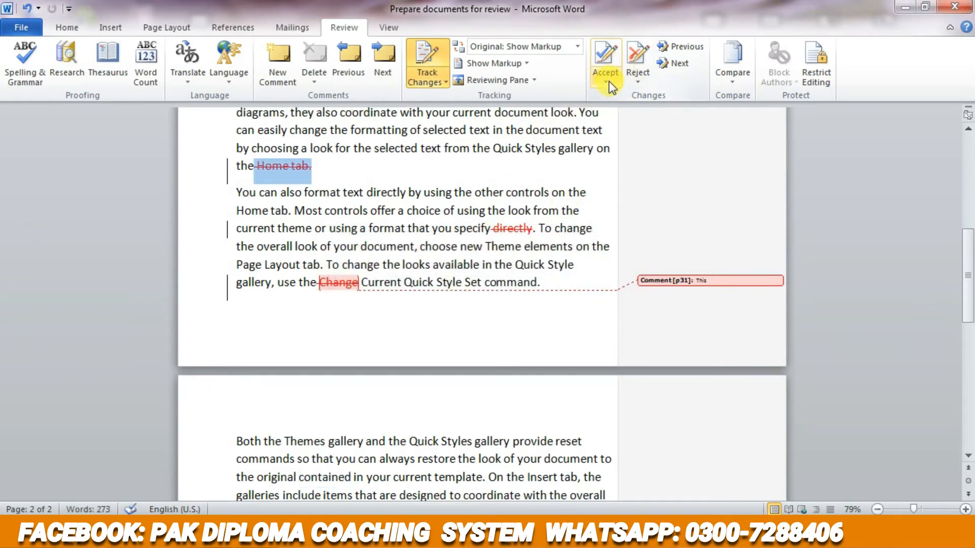
click(609, 58)
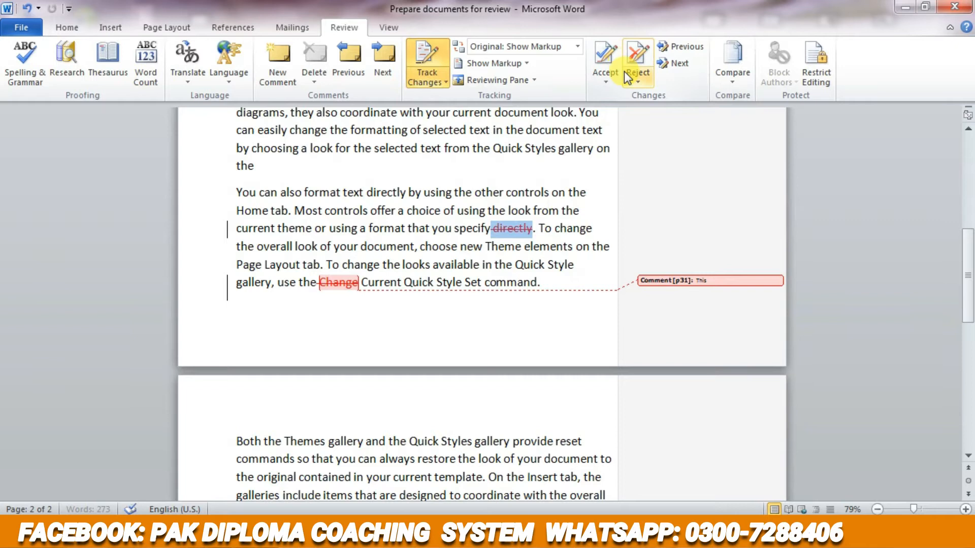
click(636, 63)
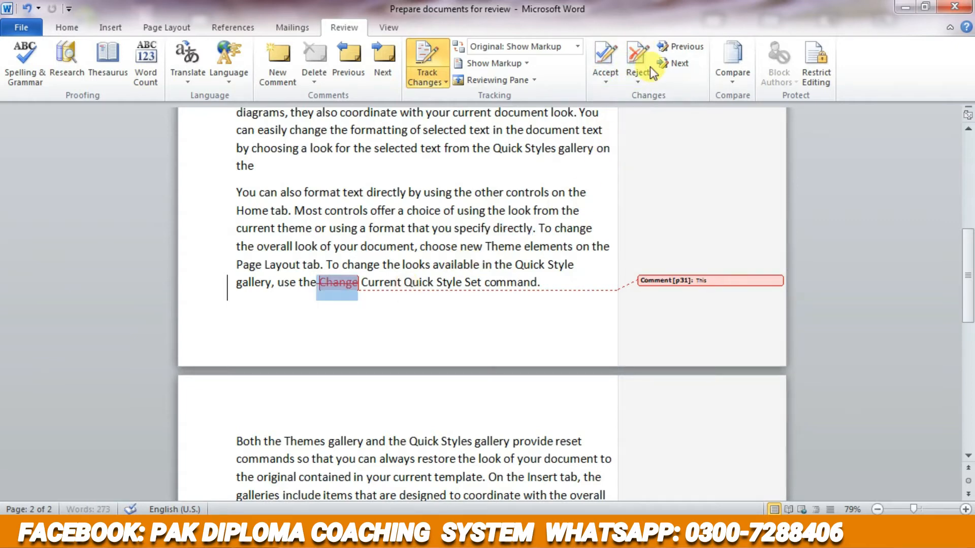
click(641, 53)
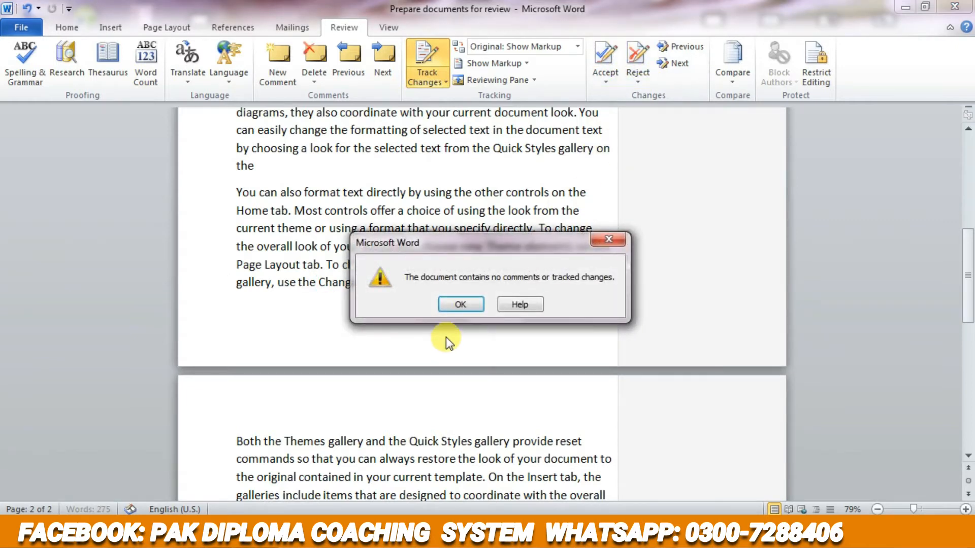
click(460, 302)
- Check the document backwards and forwards for any remaining tracked changes
scroll(447, 294, up, 8)
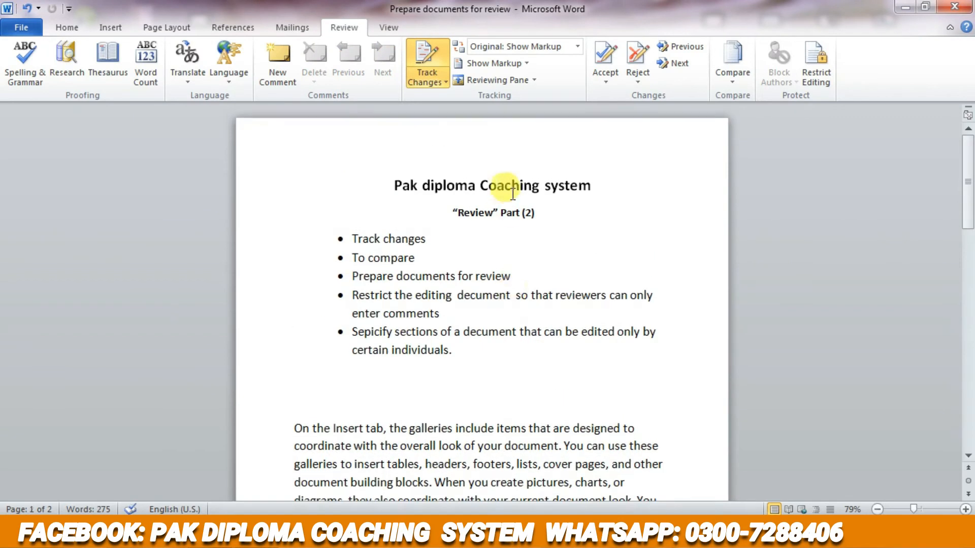
click(681, 51)
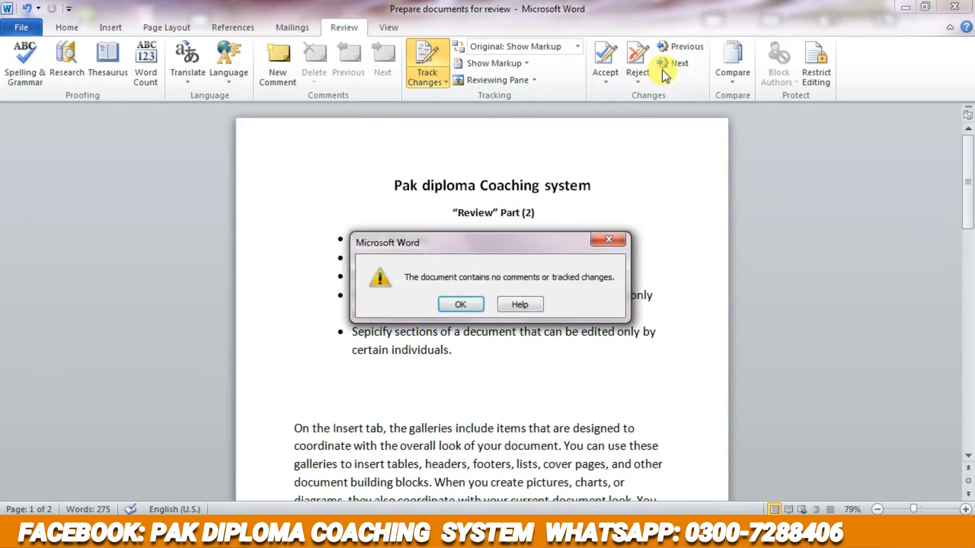
click(471, 300)
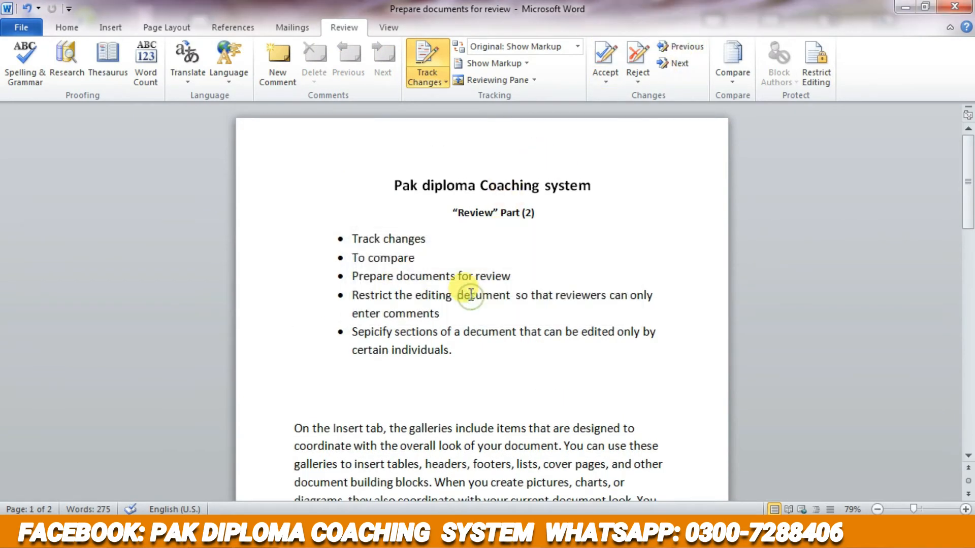
click(671, 63)
click(609, 239)
- Delete "the galleries" from the first body paragraph as a tracked change, and check for an earlier change
scroll(570, 246, down, 3)
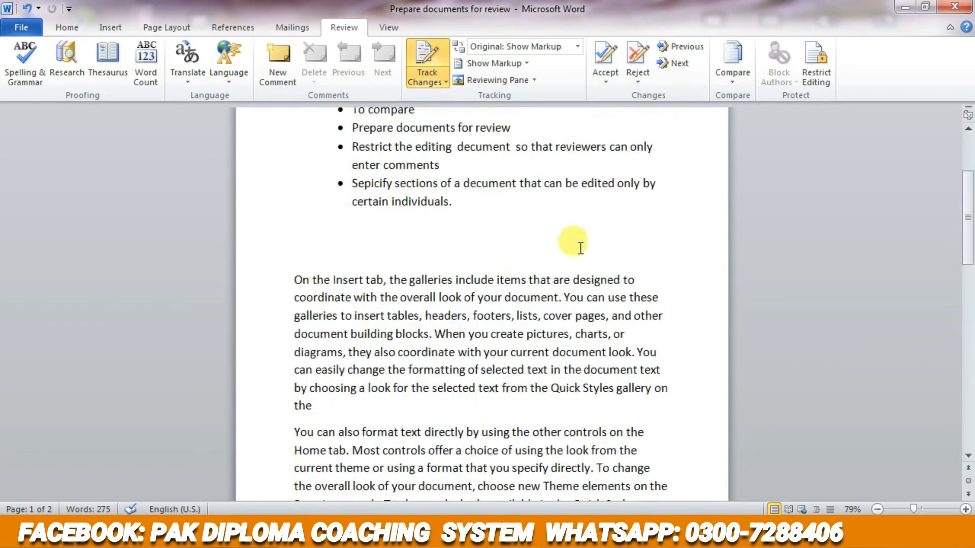
drag(409, 279, 452, 280)
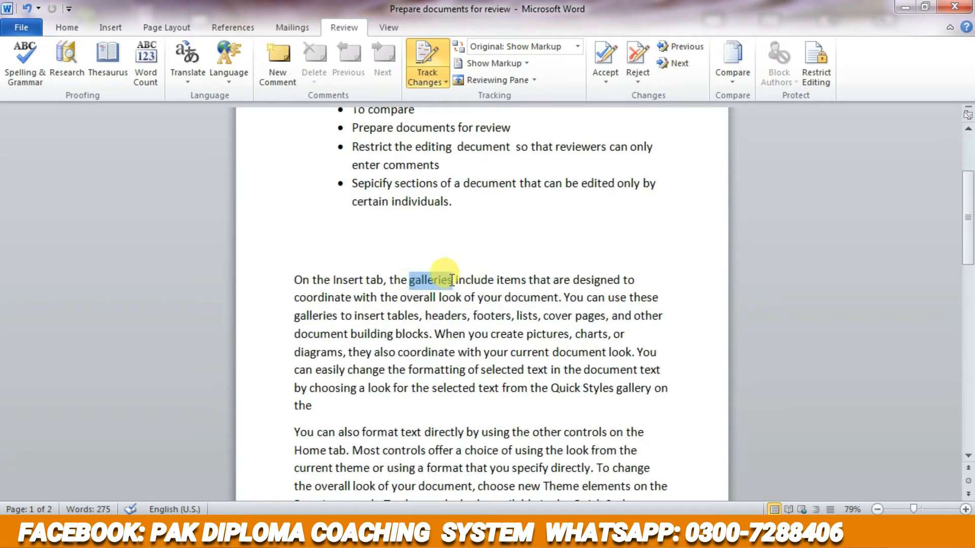
click(438, 77)
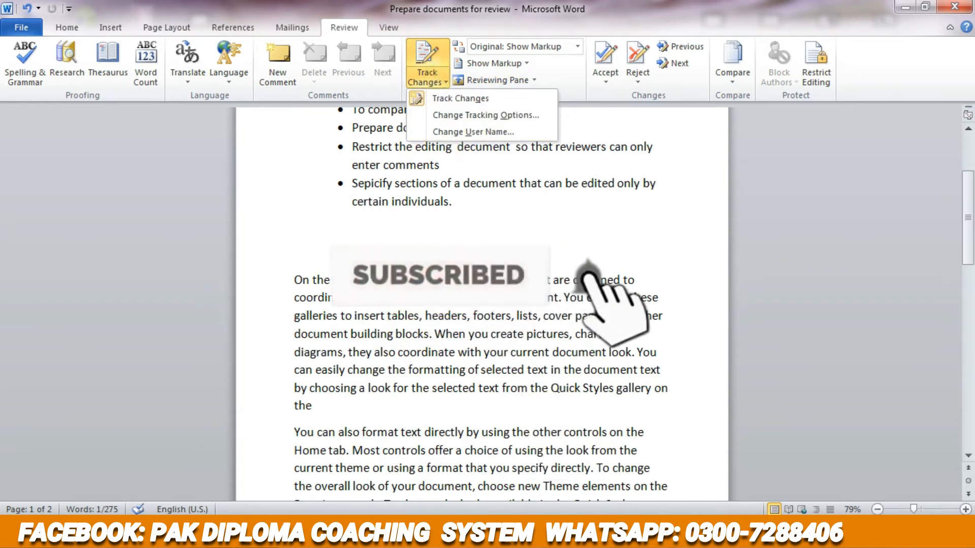
click(452, 279)
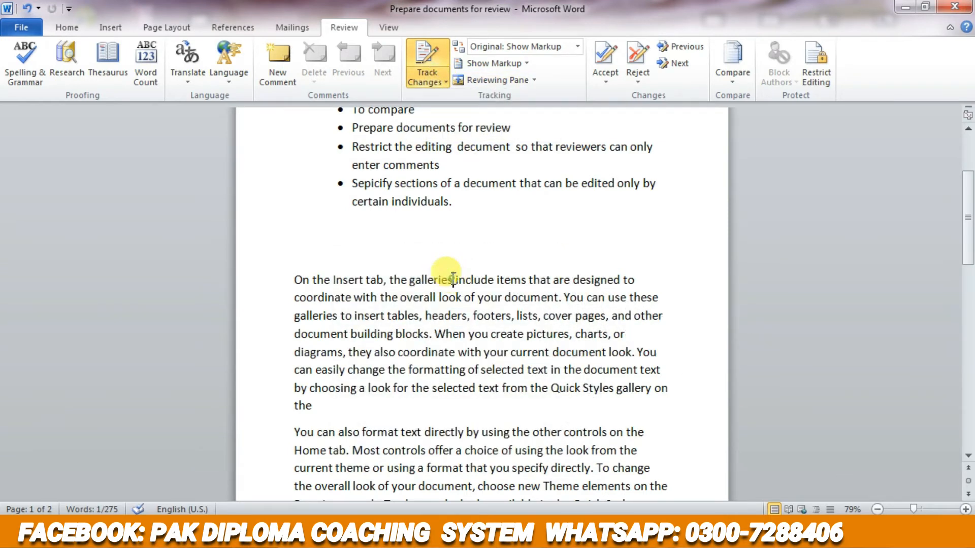
key(ctrl+shift+Left)
key(ctrl+shift+Left)
key(Delete)
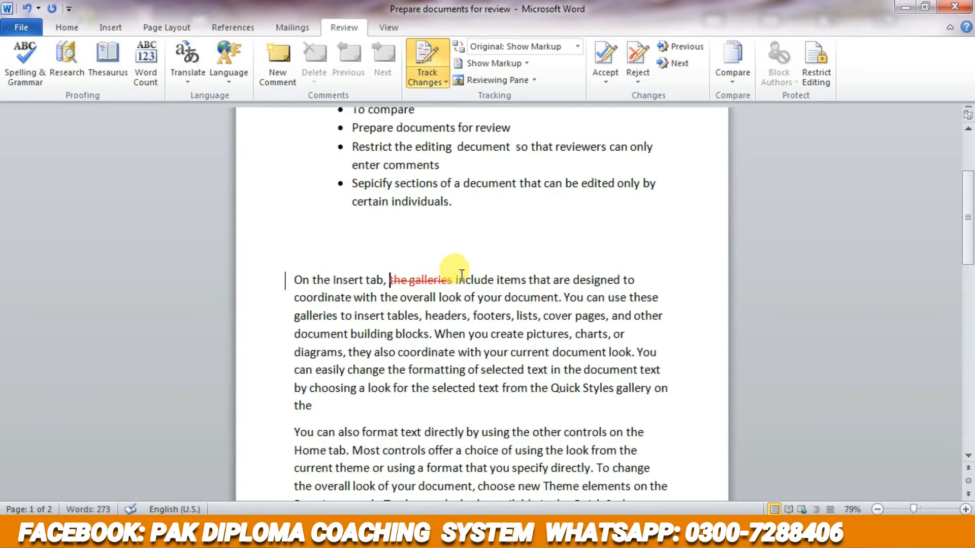
click(680, 46)
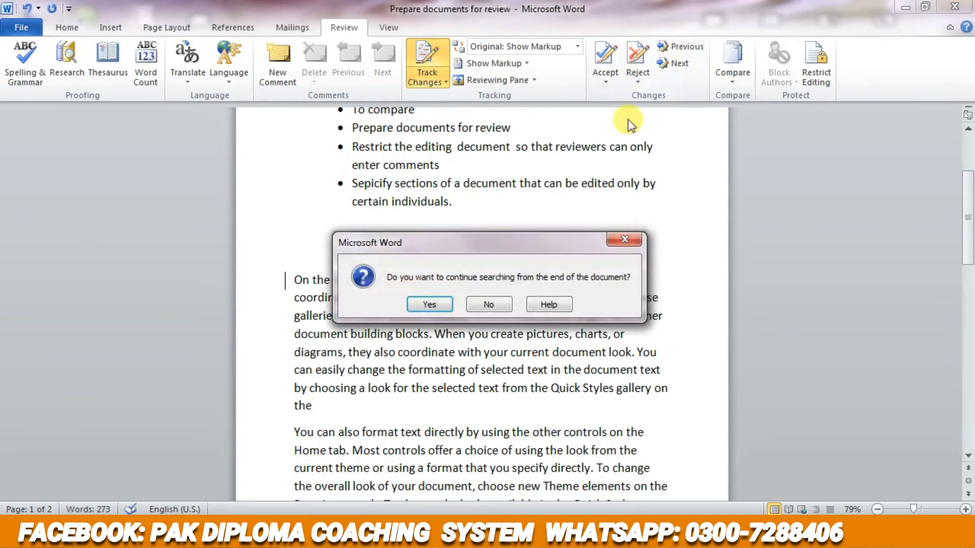
click(622, 241)
- Delete "When you" after "document building blocks." as a tracked change, keeping the preceding full stop
drag(466, 335, 490, 335)
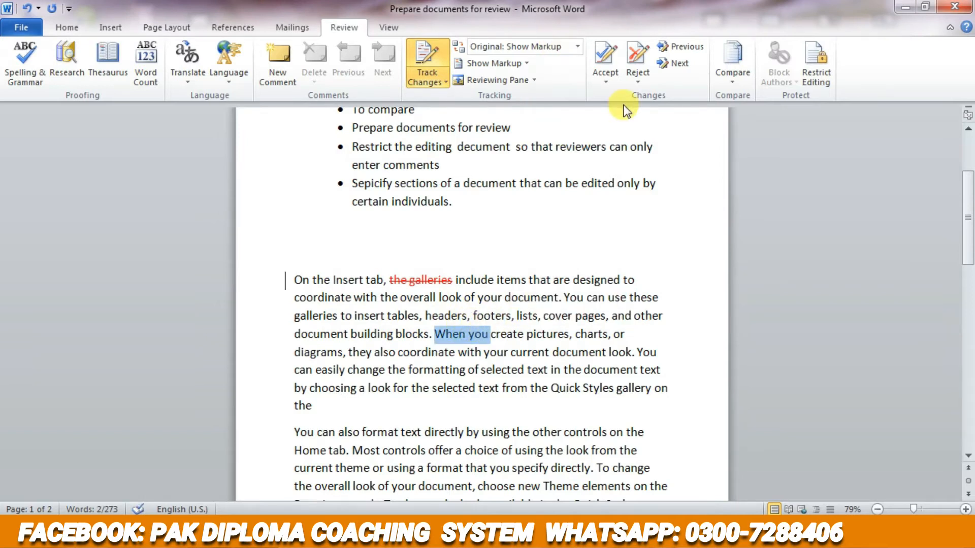
click(491, 331)
key(Delete)
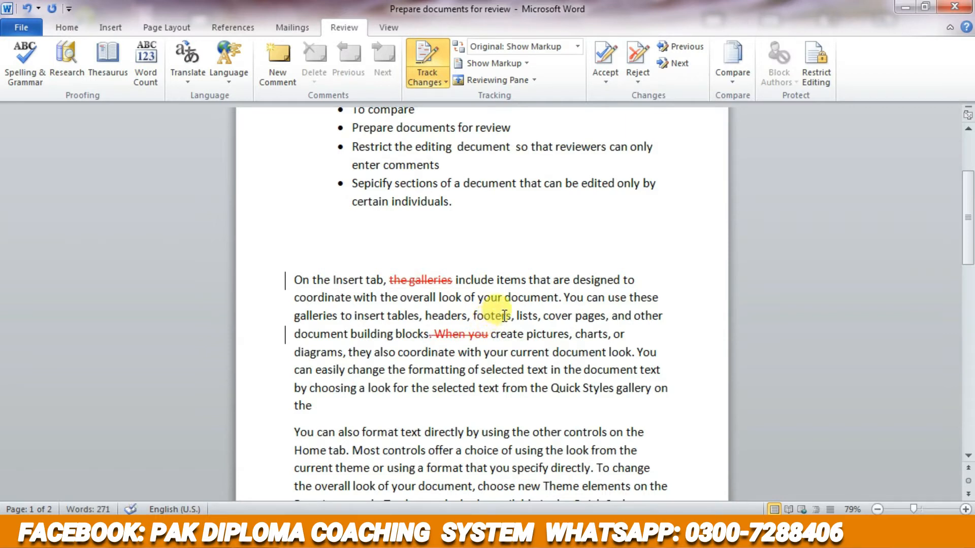
key(ctrl+z)
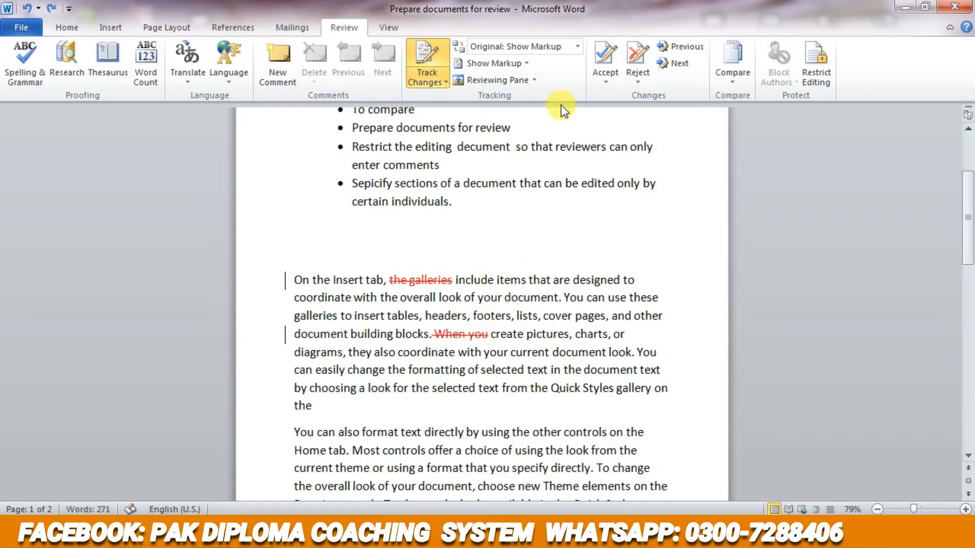
- Move between the two tracked deletions, reject the deletion of "When you" and accept that of "the galleries"
click(684, 50)
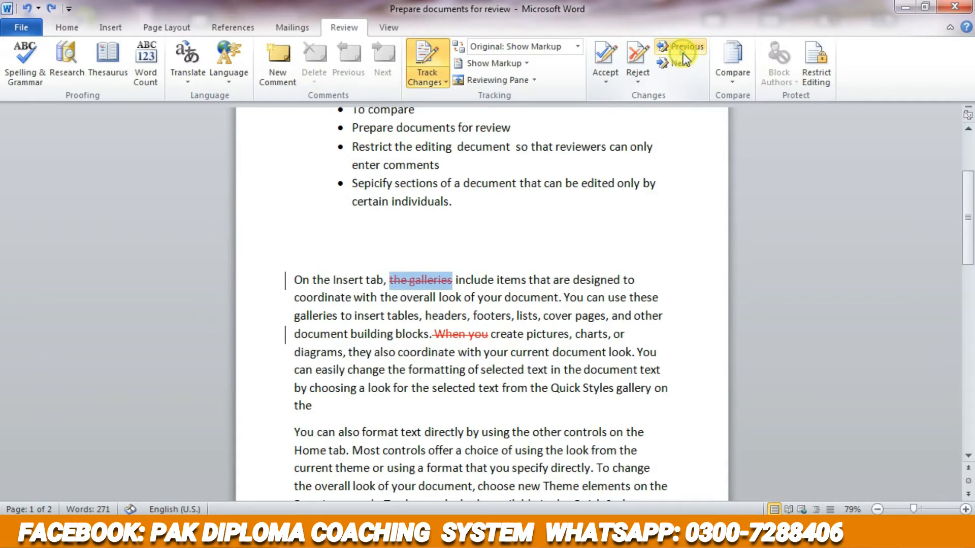
click(681, 63)
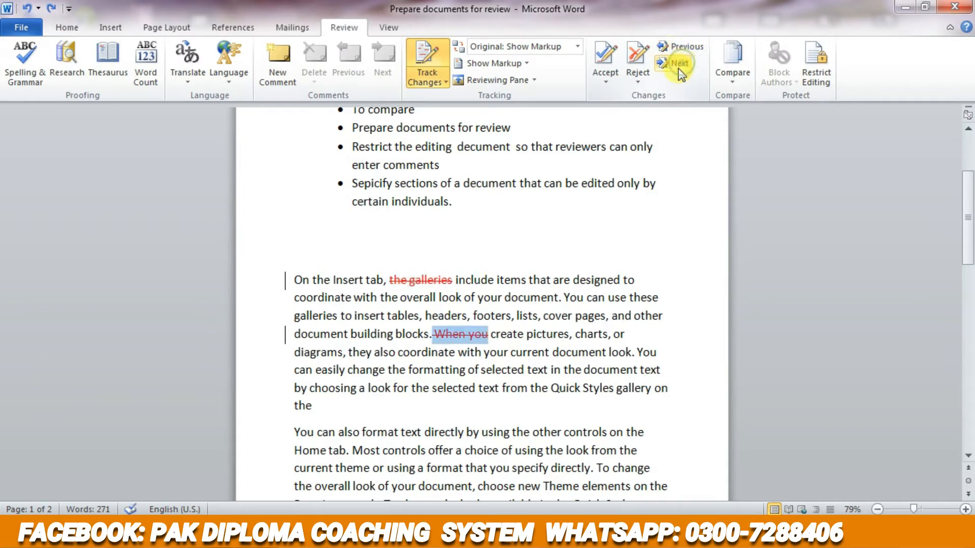
click(619, 56)
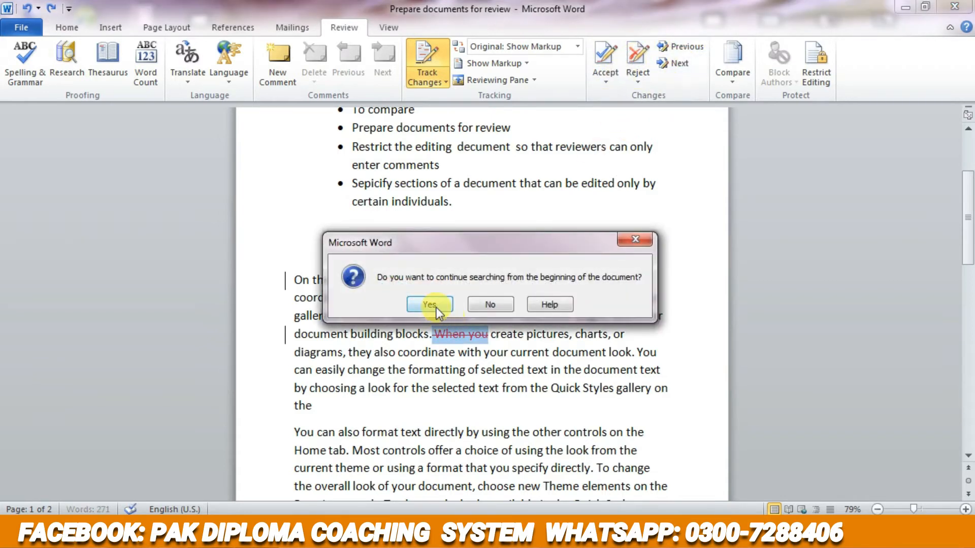
click(431, 304)
click(605, 55)
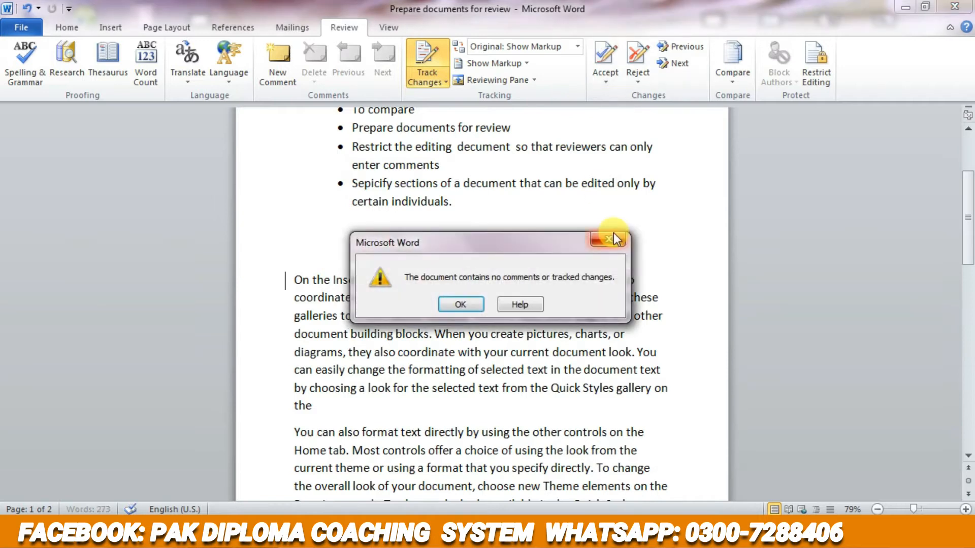
click(614, 235)
- Start comparing two versions of a document and choose "Pak diploma coaching syste1" as the original document
scroll(658, 238, down, 2)
scroll(658, 238, up, 2)
scroll(648, 233, down, 5)
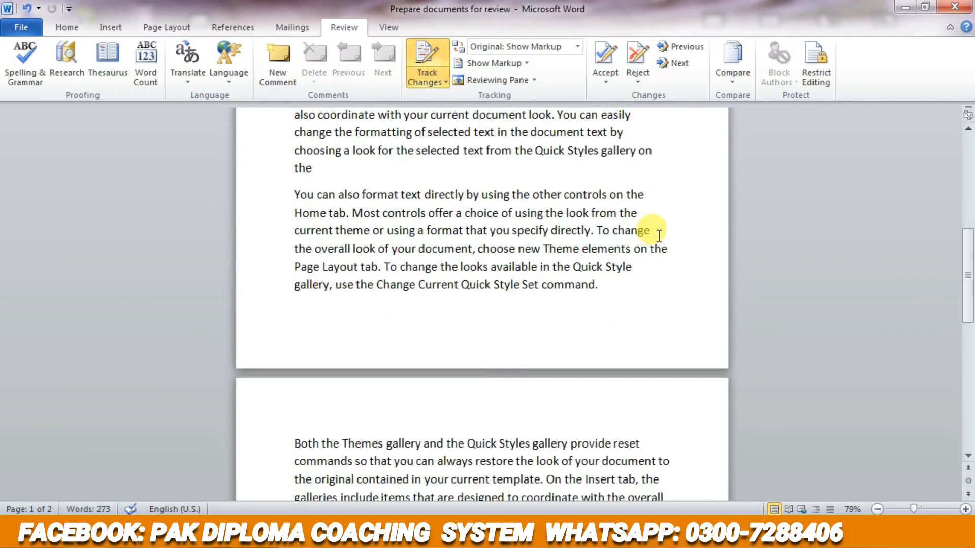
scroll(629, 217, down, 4)
click(732, 76)
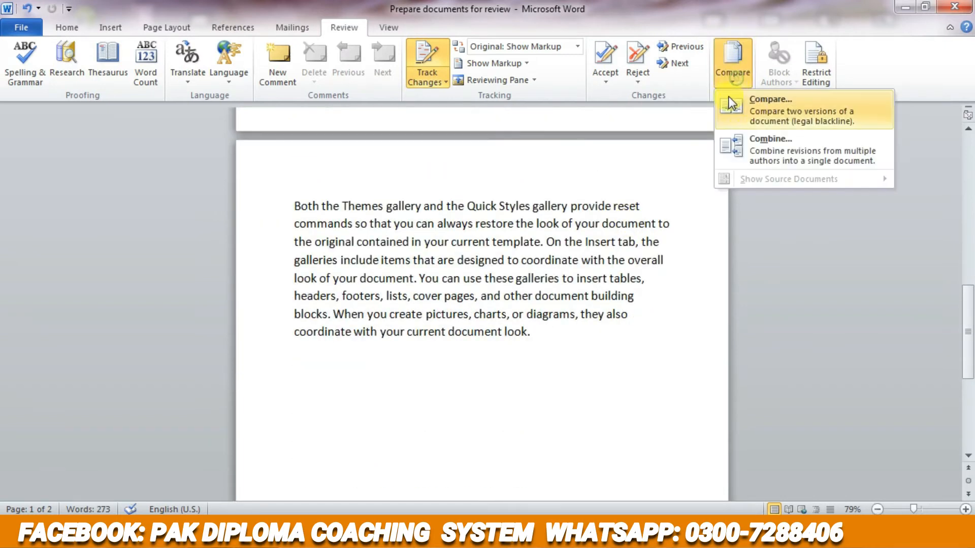
click(754, 115)
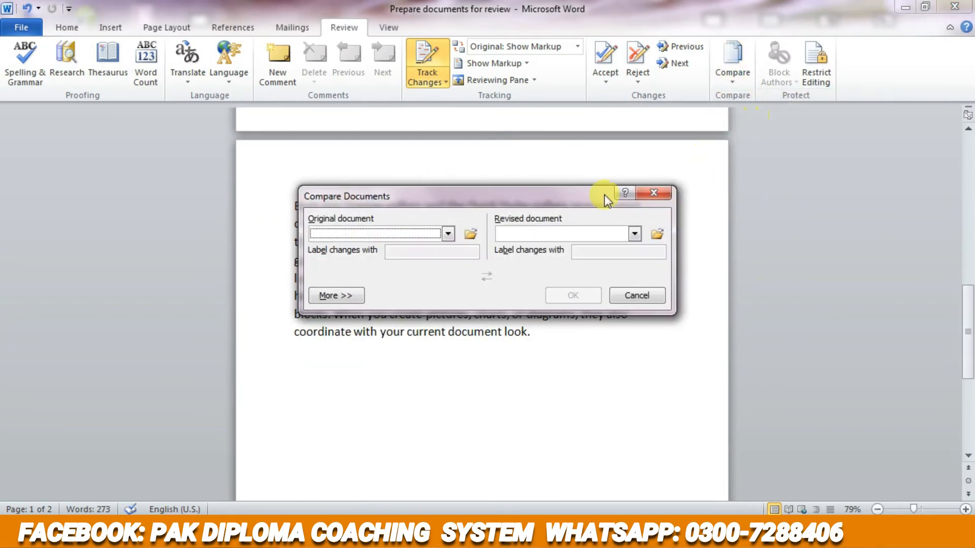
click(401, 234)
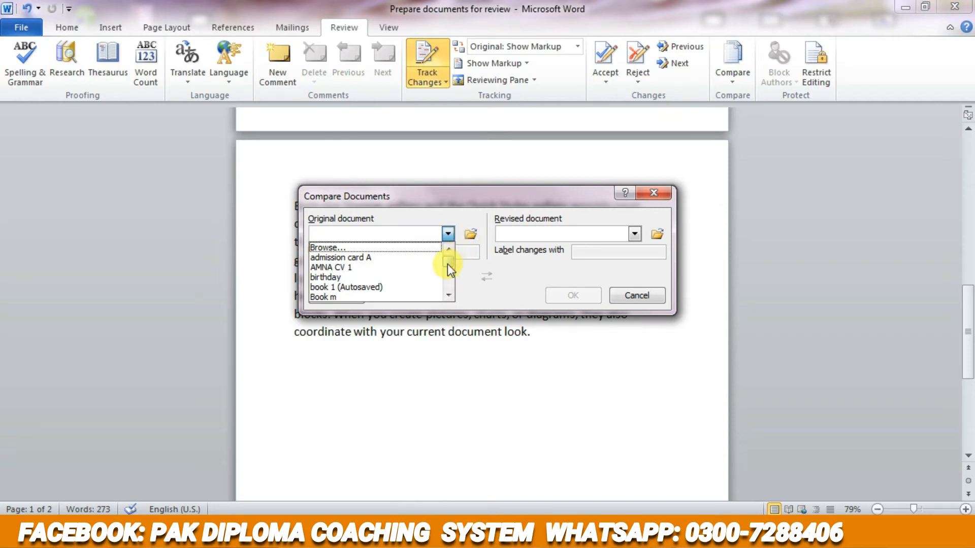
drag(449, 261, 447, 277)
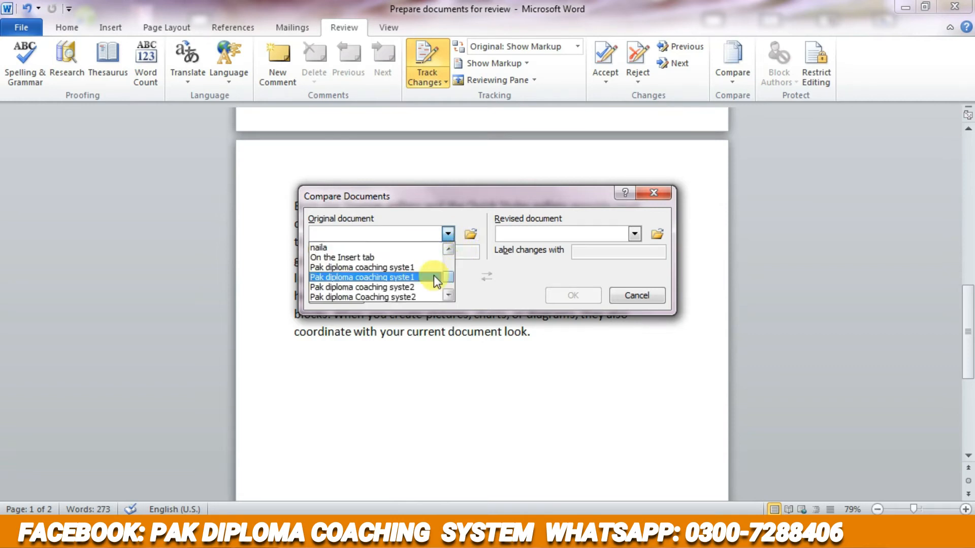
click(434, 277)
- Choose the CV 1 file as the revised document and run the comparison
click(635, 229)
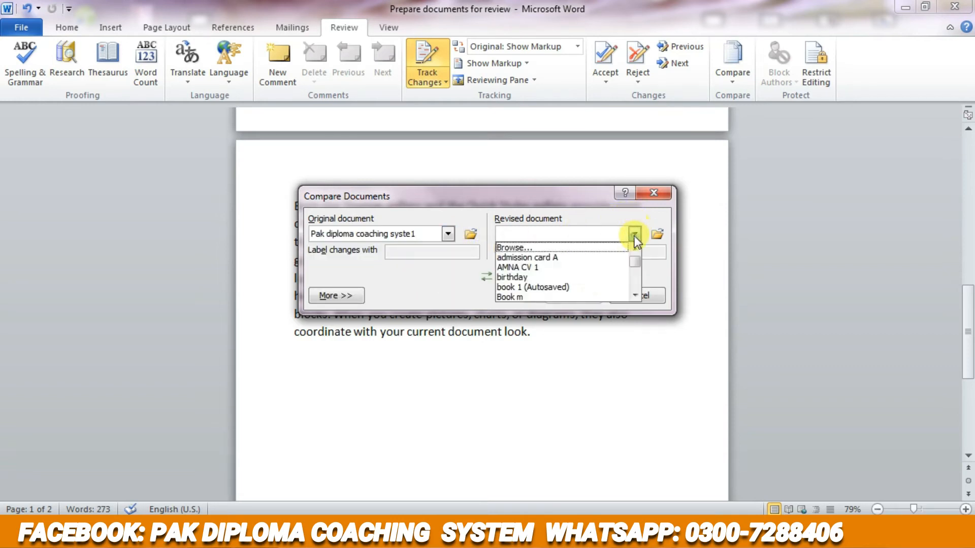
click(586, 267)
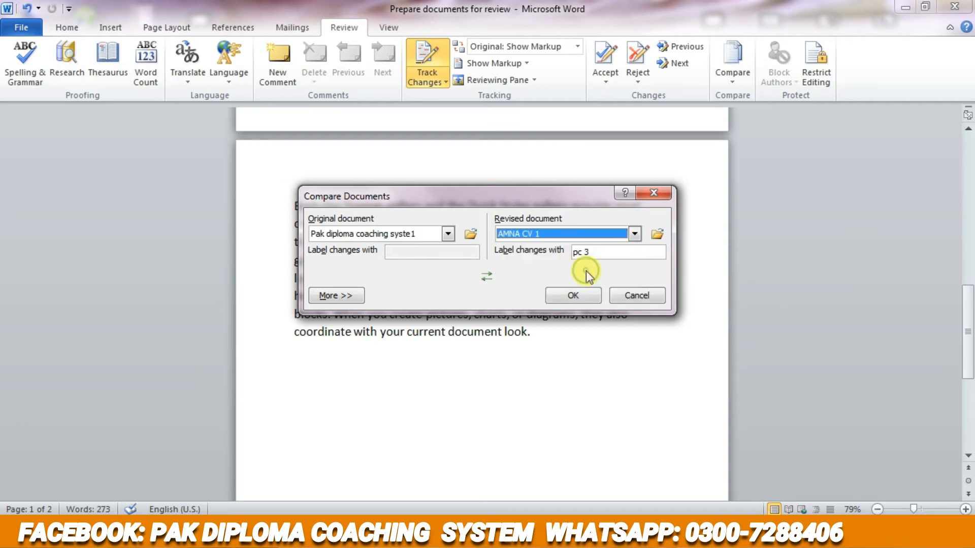
click(571, 295)
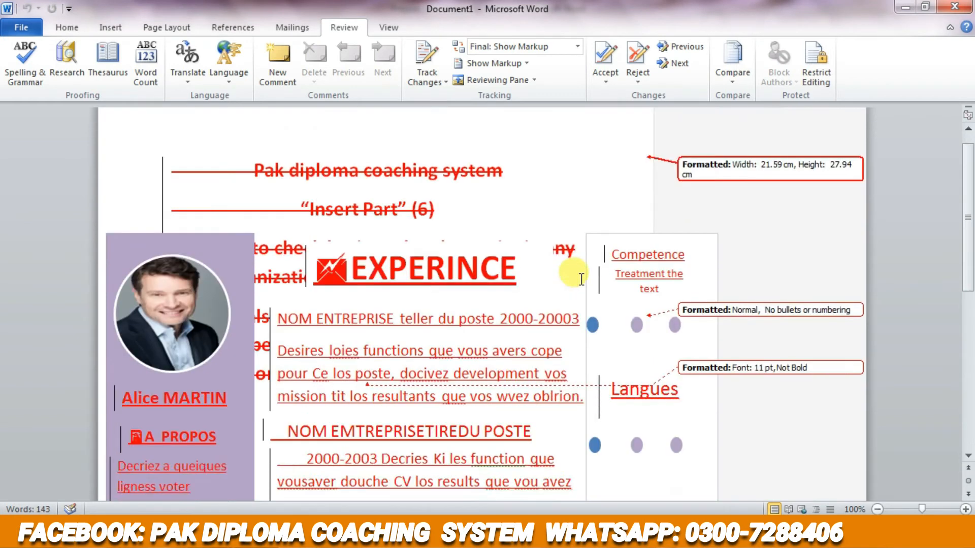
- Look through the comparison document, examining its insertions, deletions and formatting balloons
scroll(582, 280, down, 5)
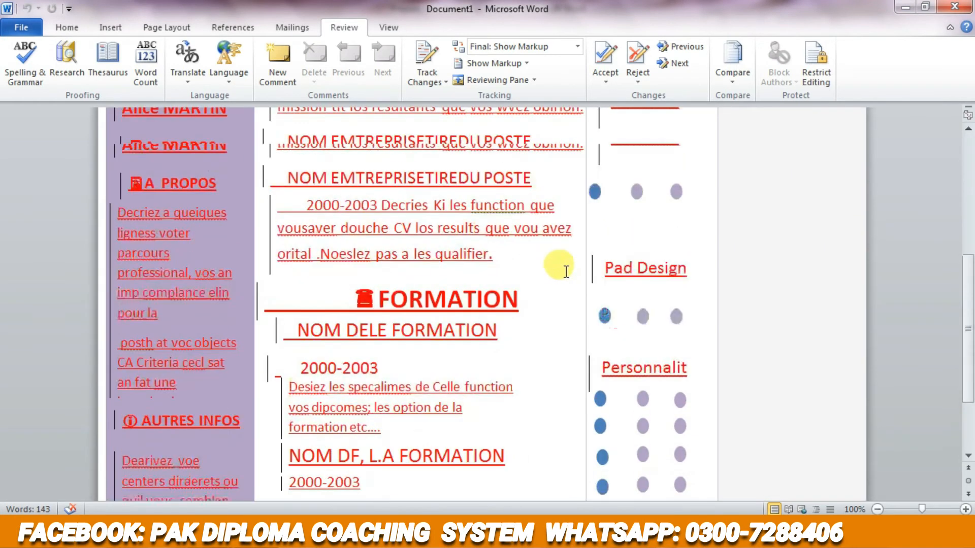
scroll(567, 272, up, 3)
mouse_move(208, 540)
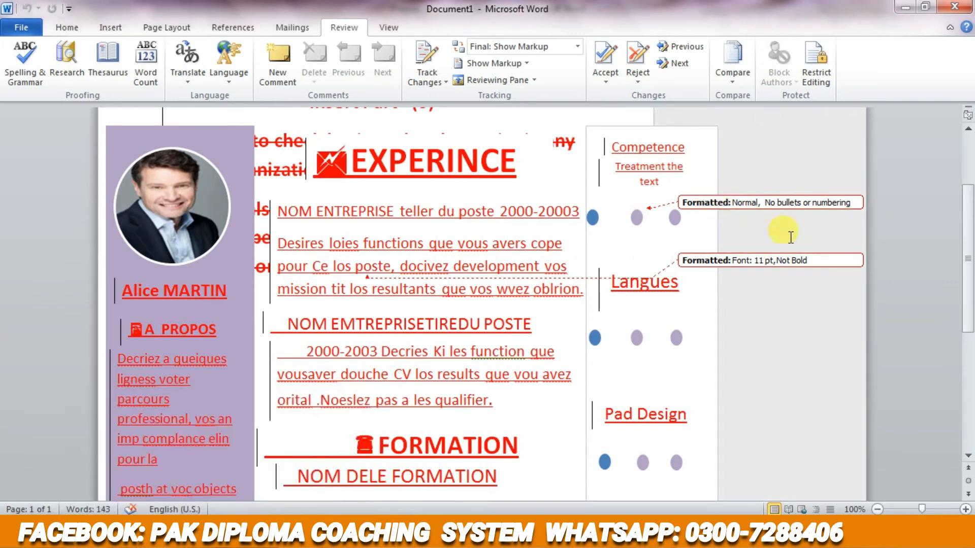
click(717, 226)
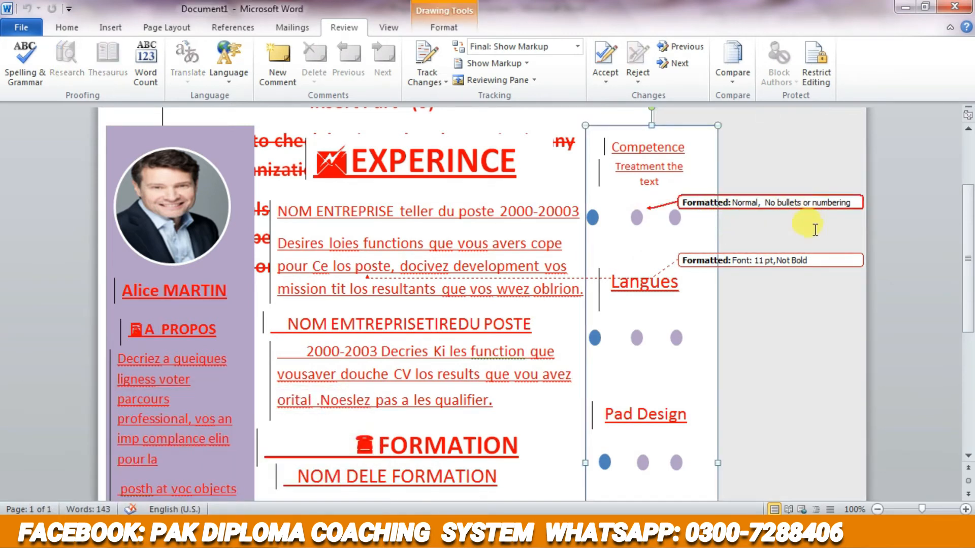
scroll(816, 230, down, 2)
scroll(816, 230, down, 2)
scroll(814, 230, up, 6)
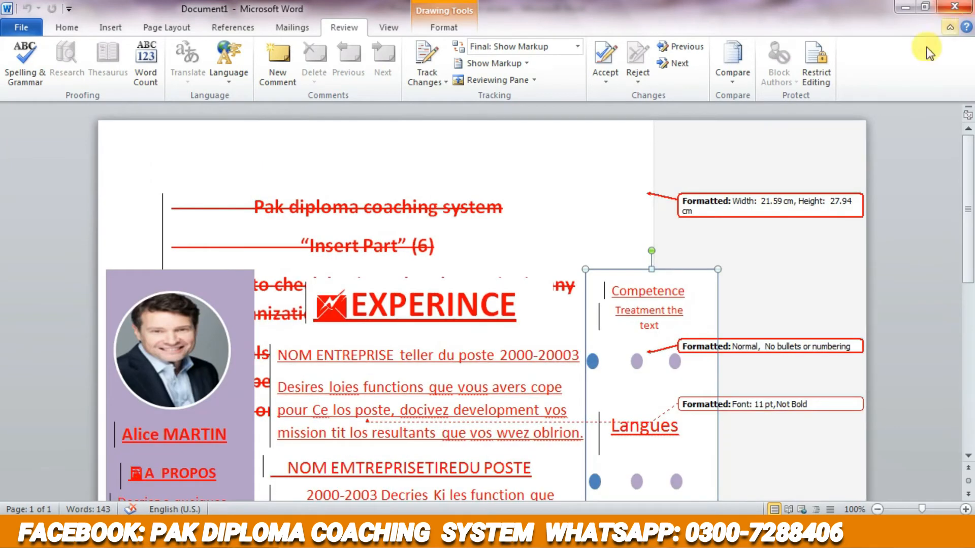
- Close the comparison document and return to "Prepare documents for review"
click(209, 532)
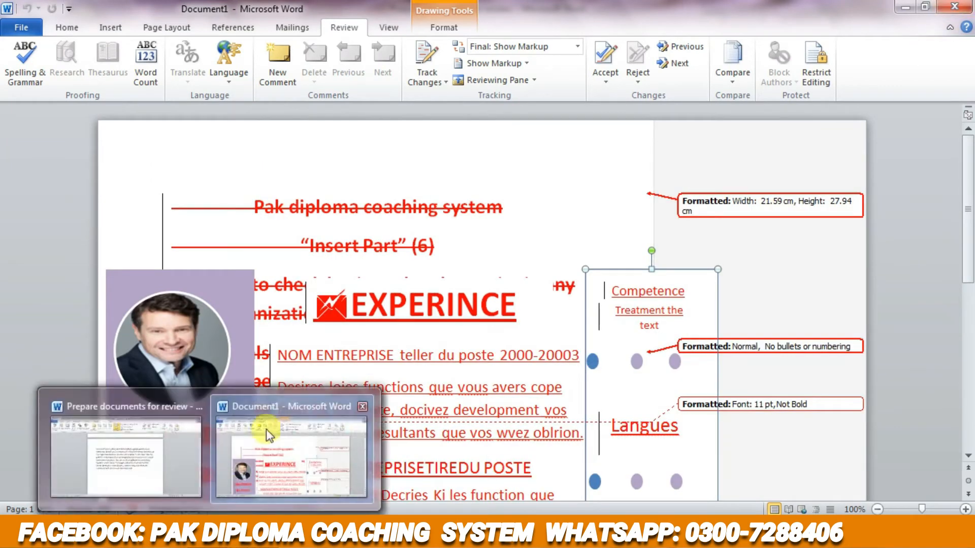
click(364, 406)
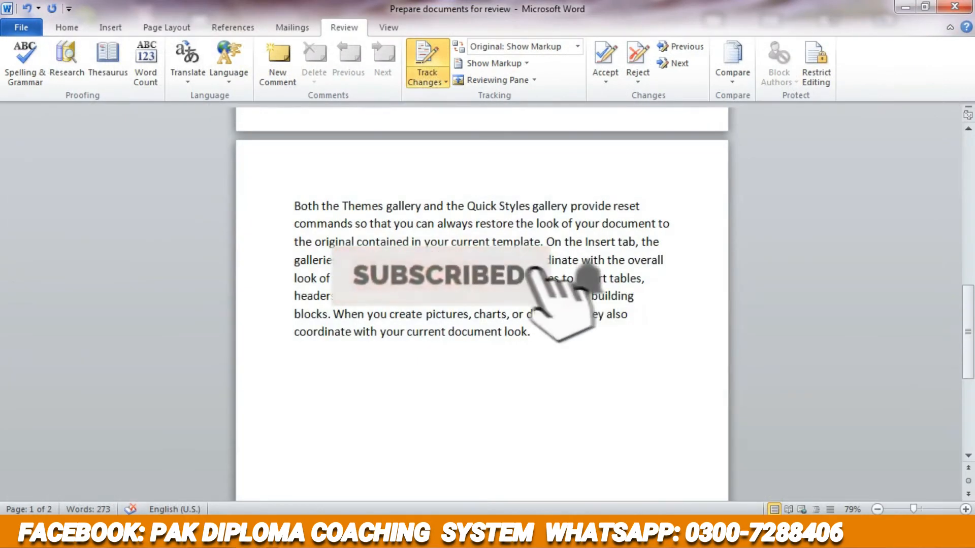
scroll(501, 203, up, 4)
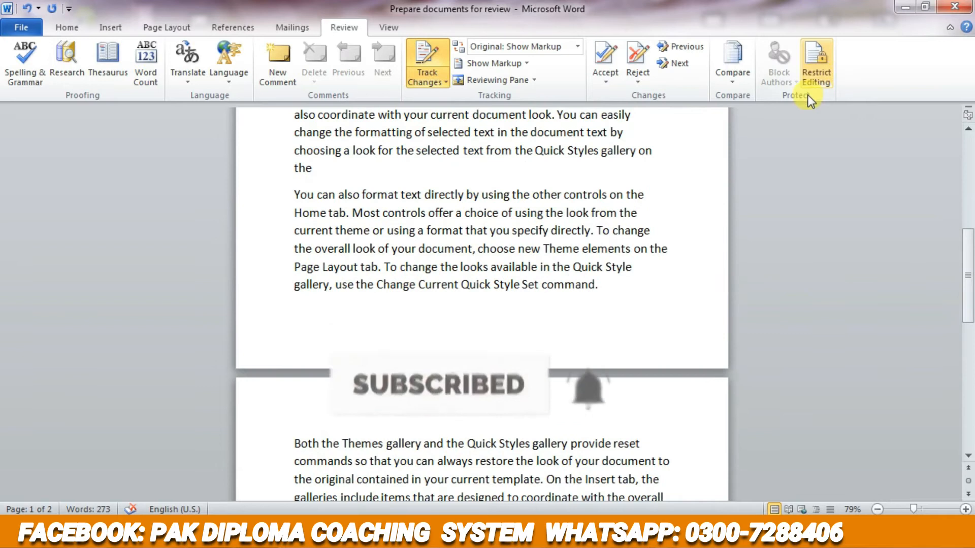
scroll(787, 91, up, 4)
click(343, 28)
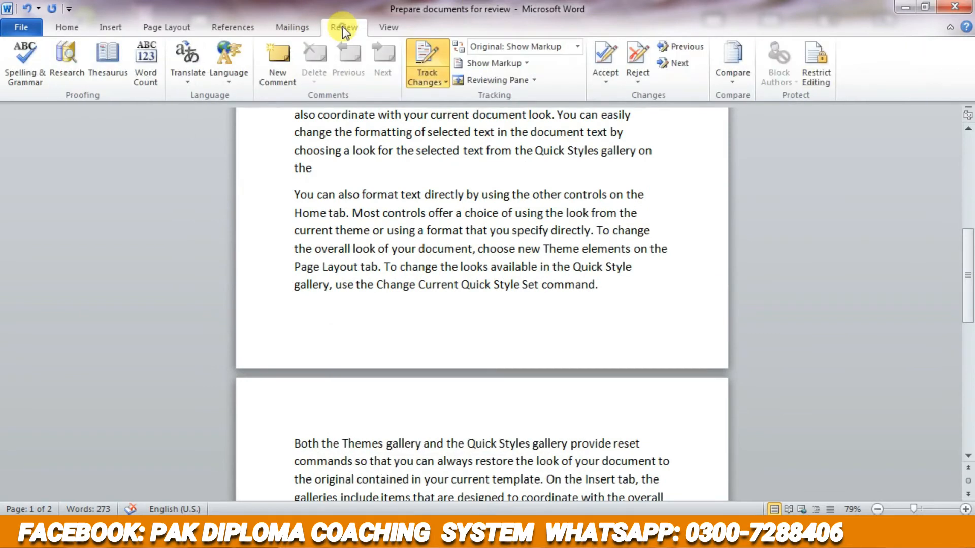
click(735, 77)
click(760, 144)
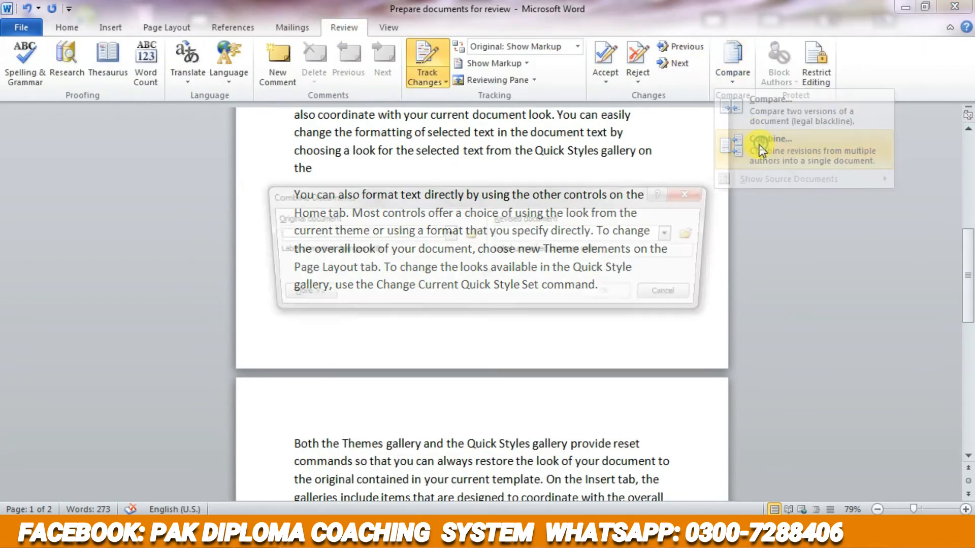
click(692, 195)
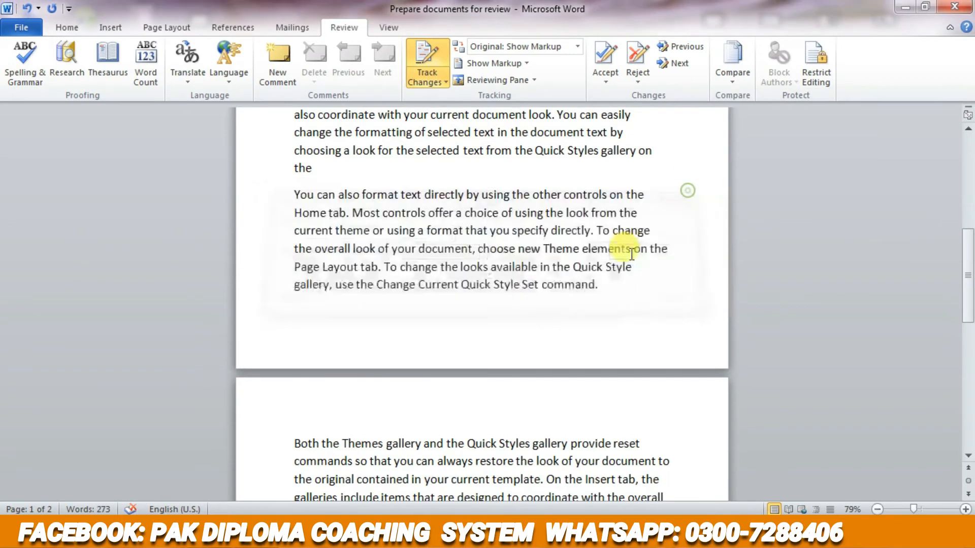
- Combine two documents, using the CV 1 file as the original document and "birthday" as the revised document
scroll(625, 239, up, 8)
click(749, 76)
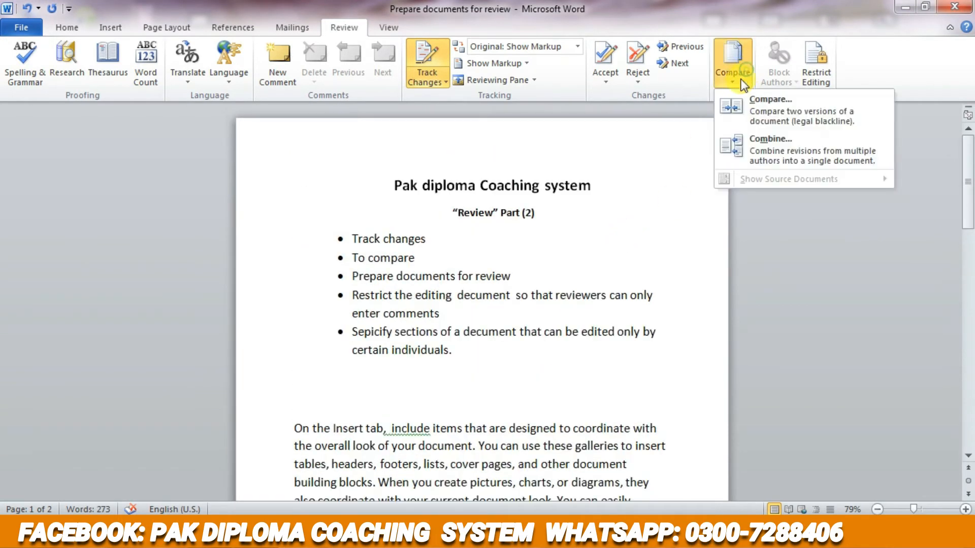
click(738, 147)
click(397, 235)
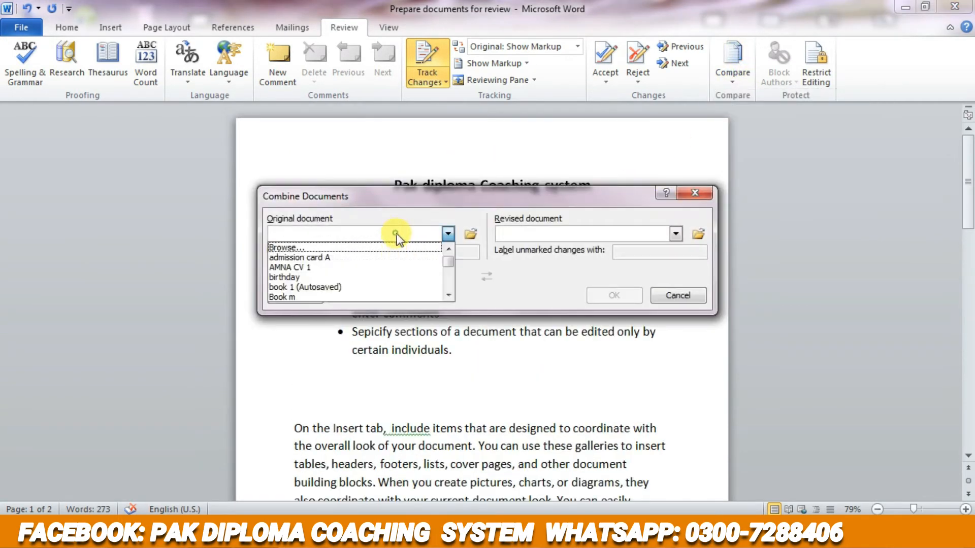
click(402, 267)
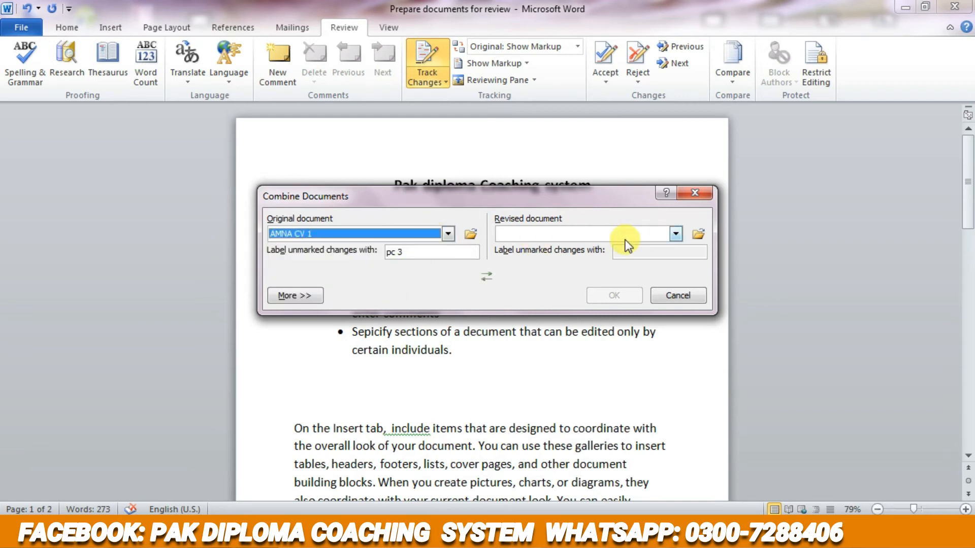
click(676, 233)
click(626, 277)
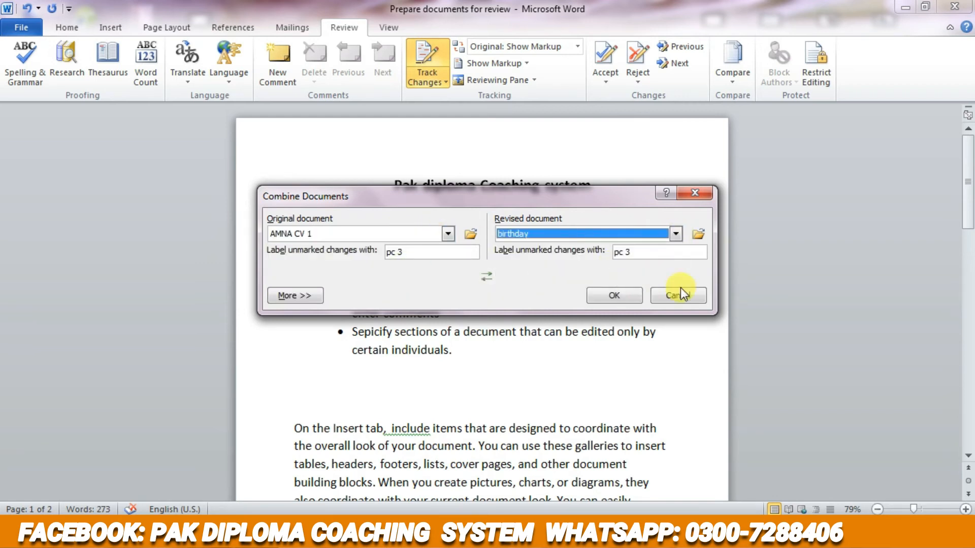
click(614, 295)
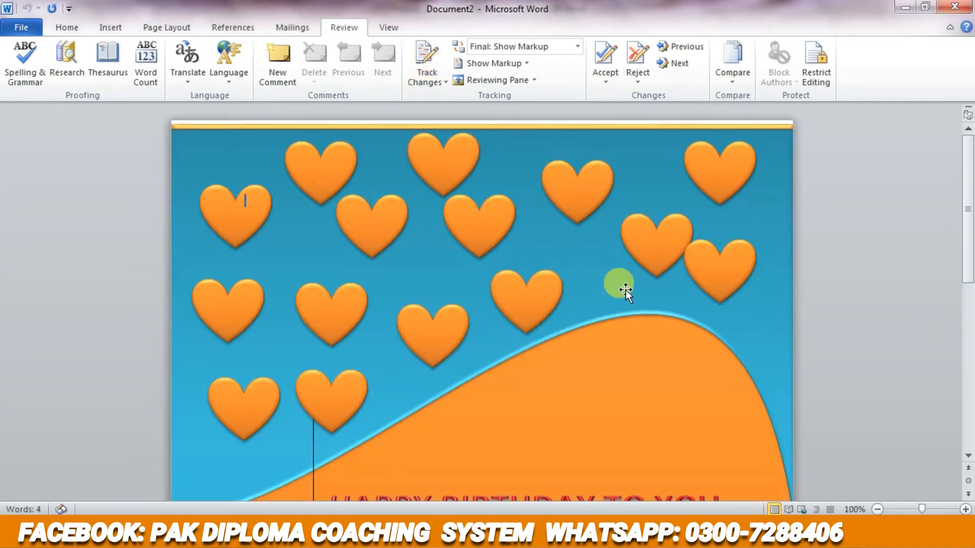
- Look over the combined birthday document and close it without saving, returning to "Prepare documents for review"
scroll(625, 290, down, 5)
mouse_move(209, 538)
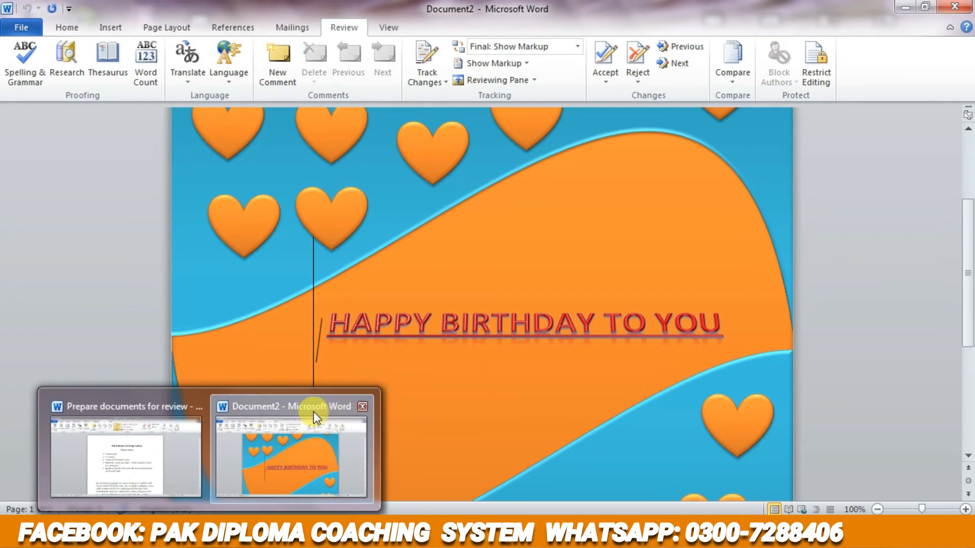
click(362, 405)
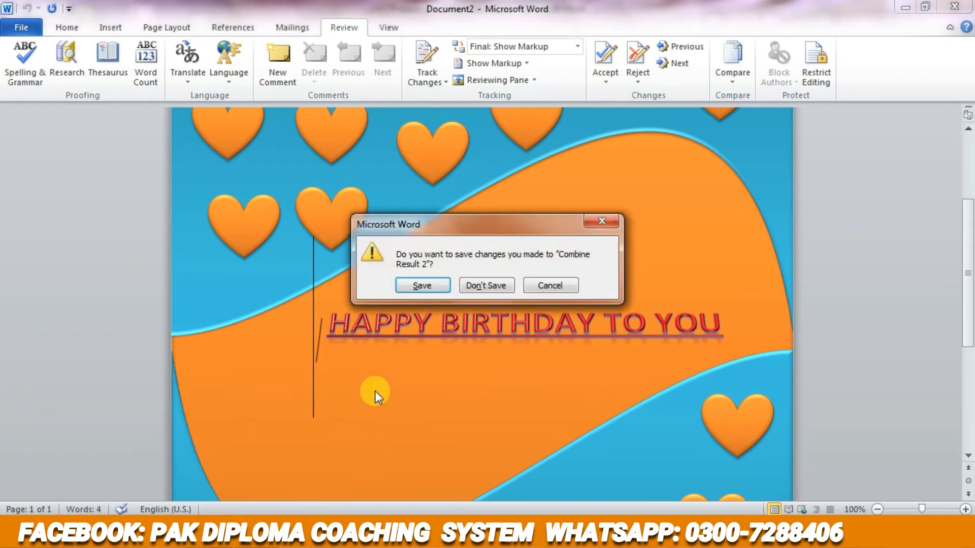
click(461, 285)
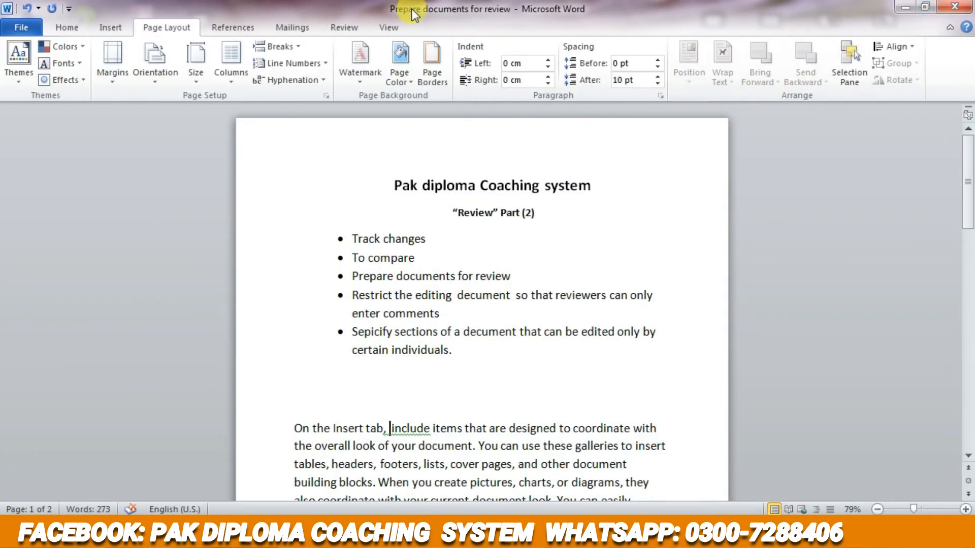
- Ignore once the grammar flag on "include" in the first body paragraph
click(359, 26)
scroll(644, 152, down, 6)
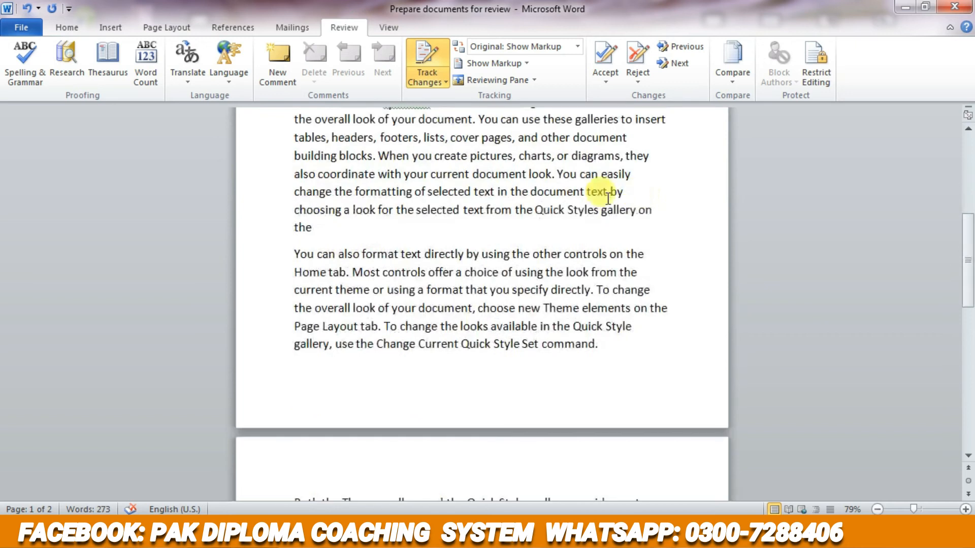
right_click(408, 131)
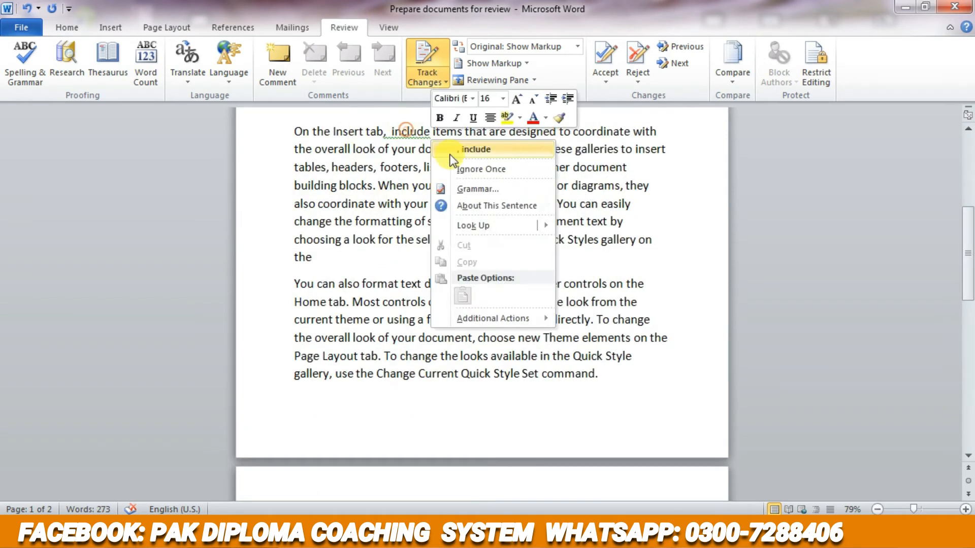
click(471, 168)
- View the options for restricting formatting and editing, and highlight the last three topics in the bulleted list
click(814, 80)
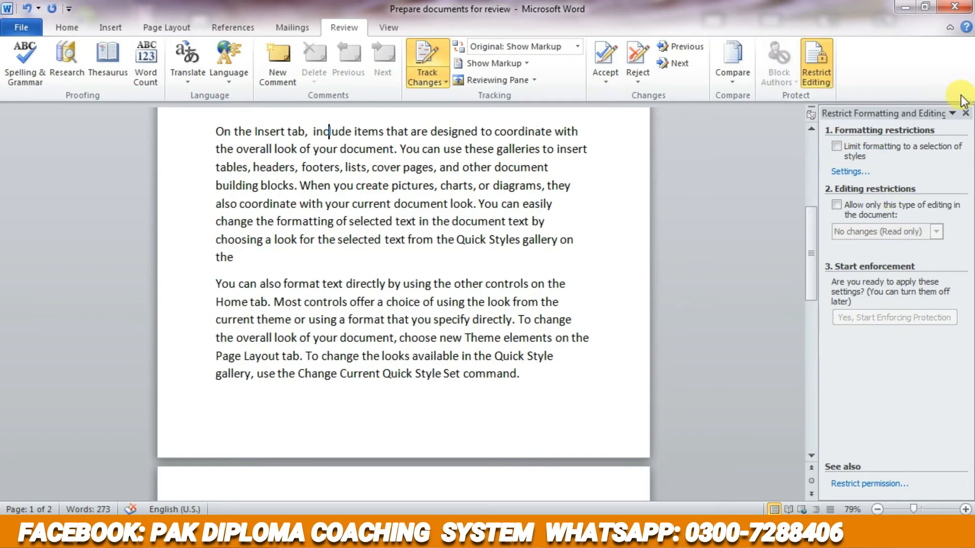
click(966, 114)
scroll(688, 183, up, 5)
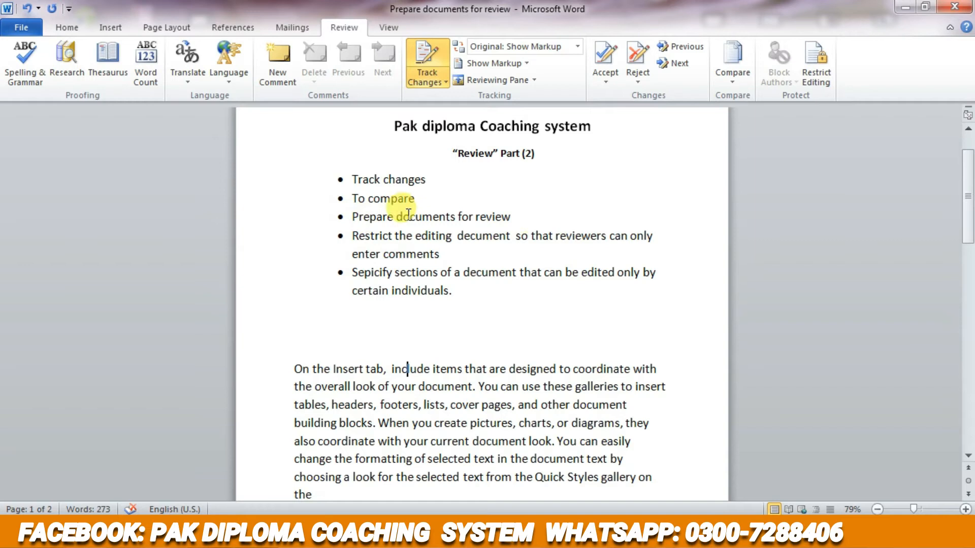
drag(358, 214, 555, 288)
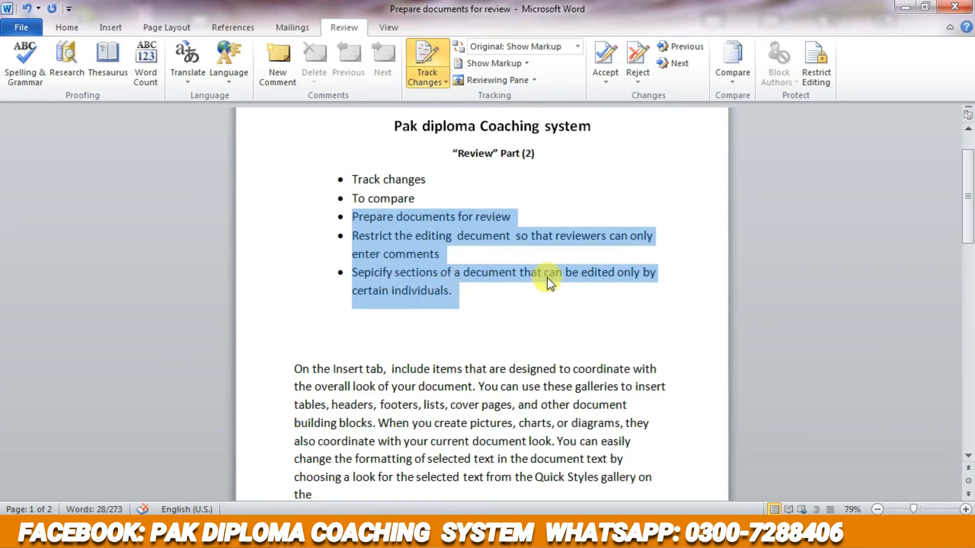
click(498, 301)
scroll(506, 307, down, 10)
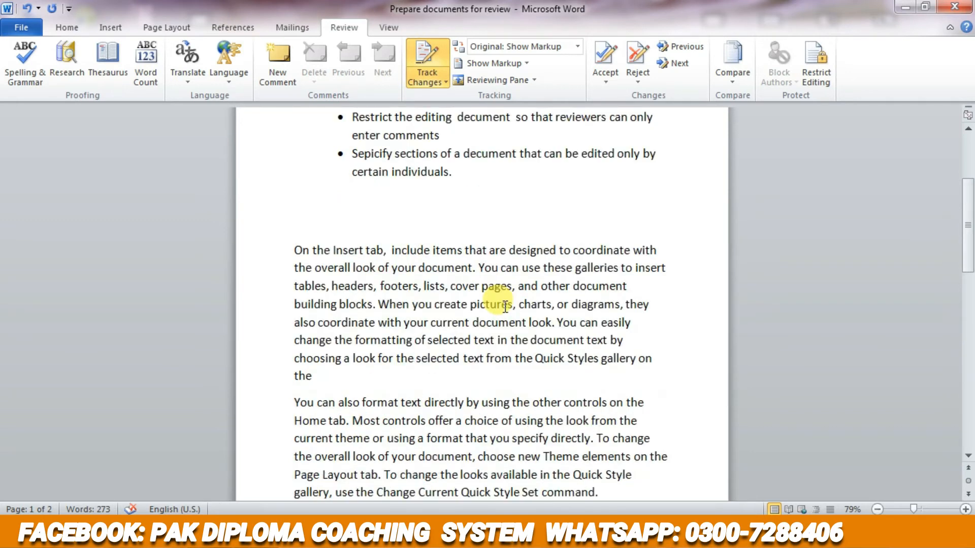
scroll(560, 245, up, 4)
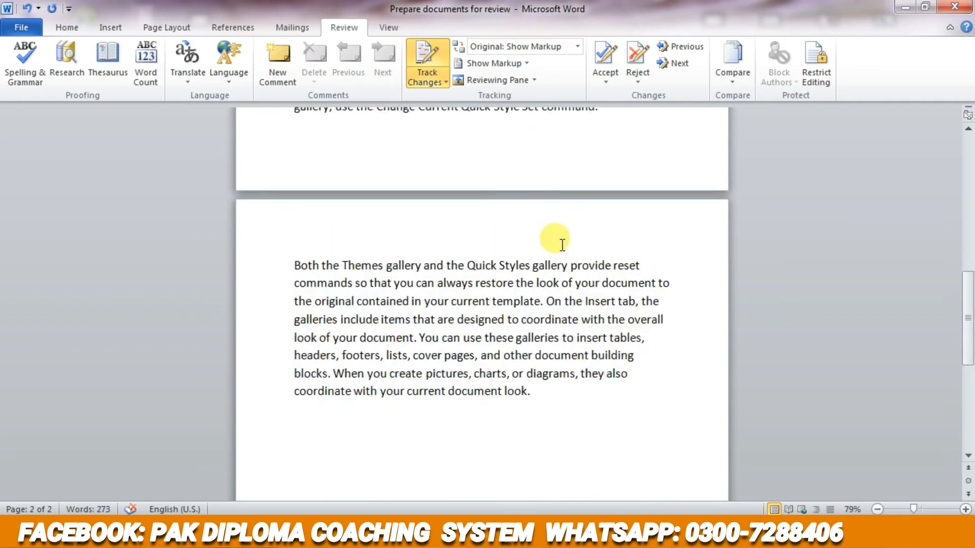
click(821, 80)
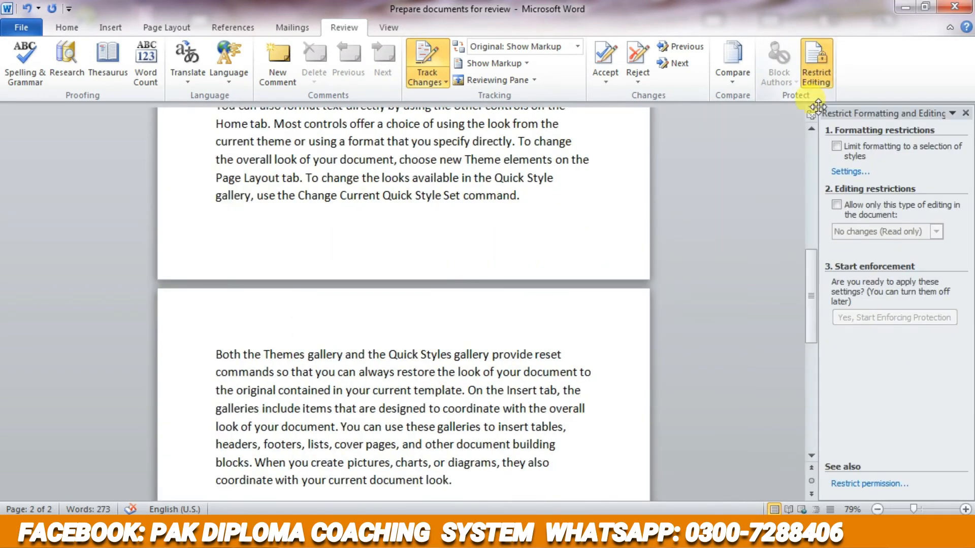
click(966, 114)
scroll(641, 227, down, 6)
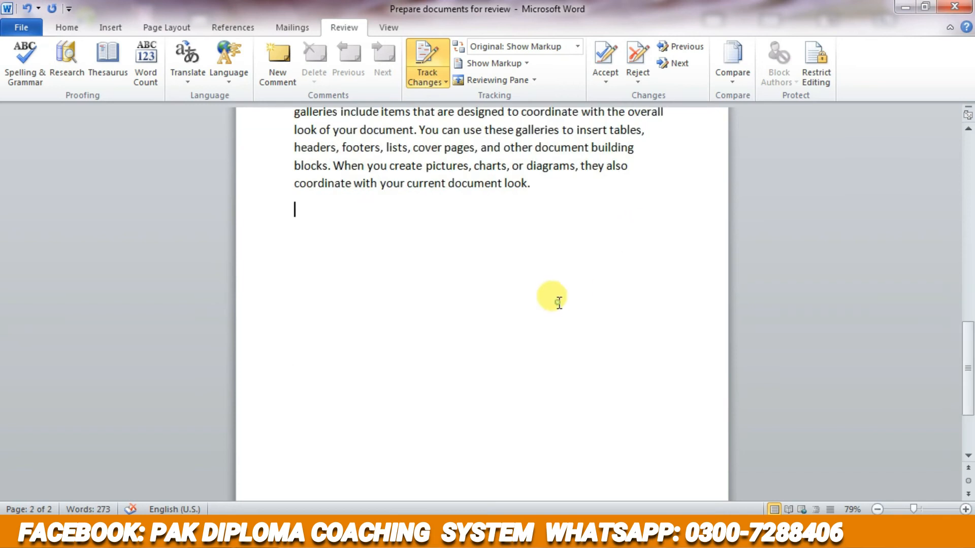
- Limit formatting to a selection of styles and restrict editing to No changes (Read only), with Everyone as an exception
click(825, 84)
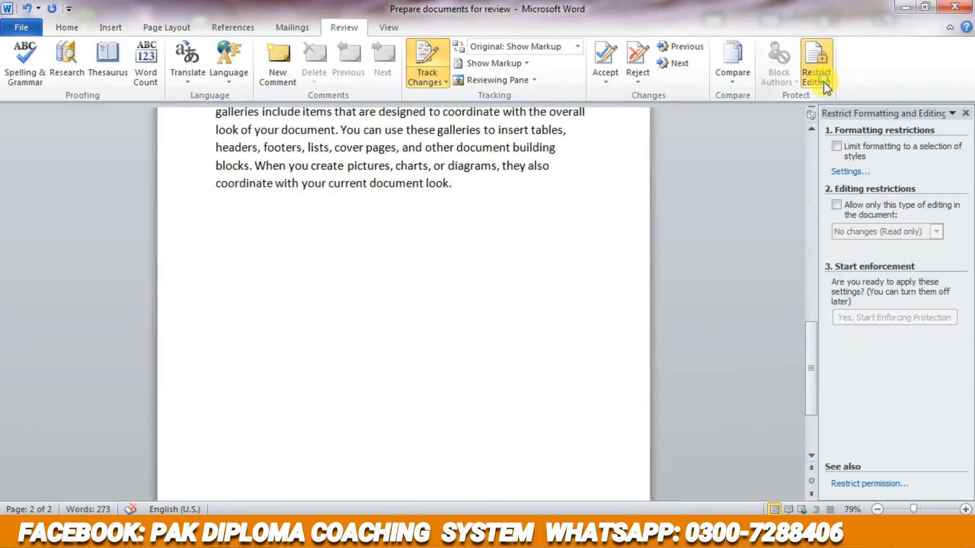
click(839, 148)
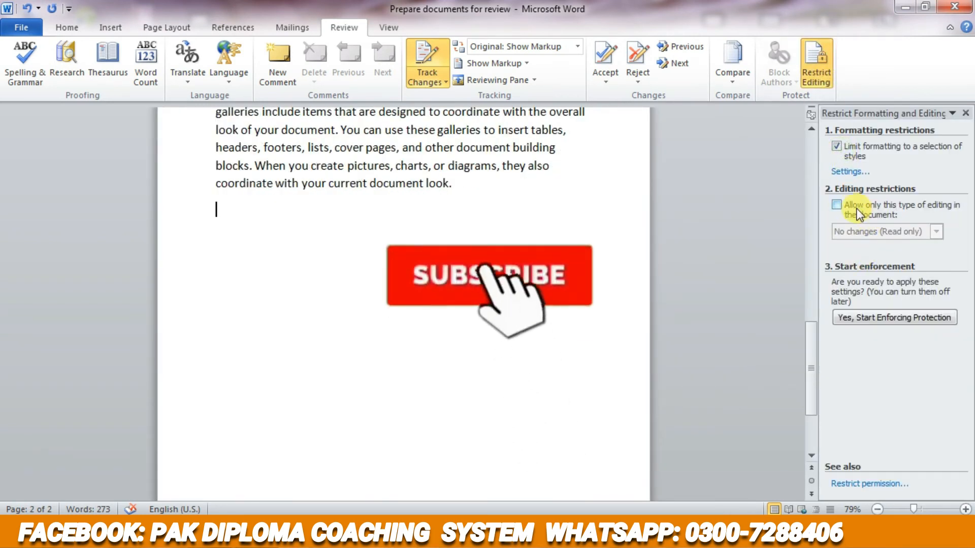
click(857, 211)
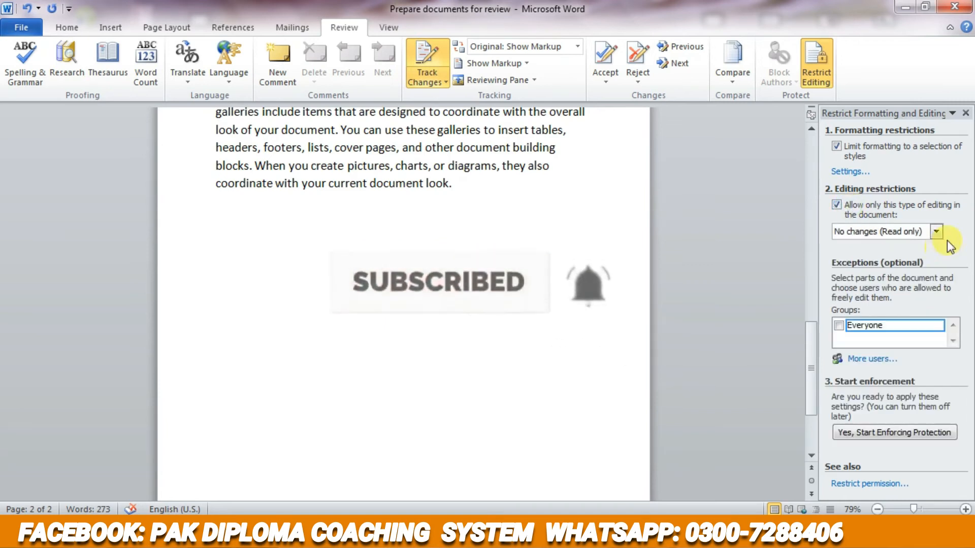
click(936, 231)
click(913, 272)
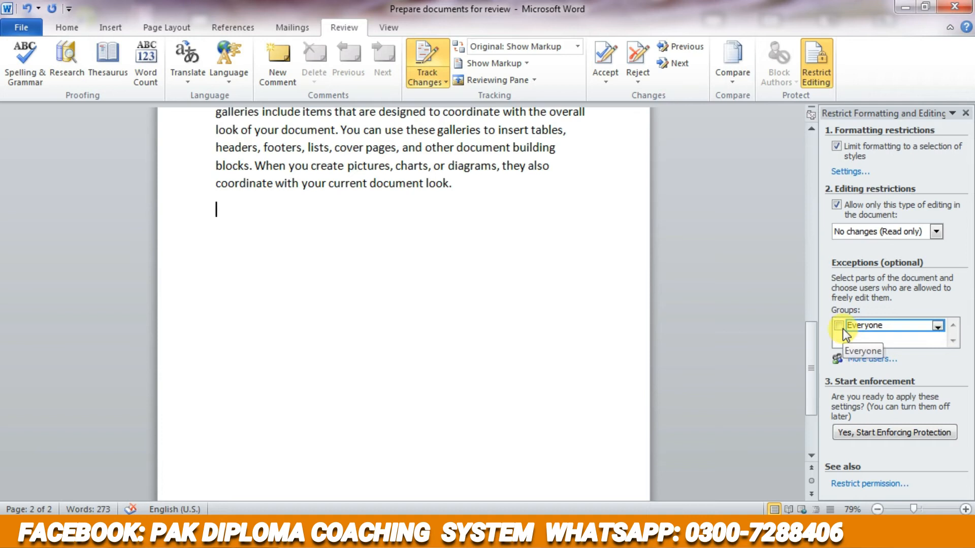
scroll(910, 402, down, 1)
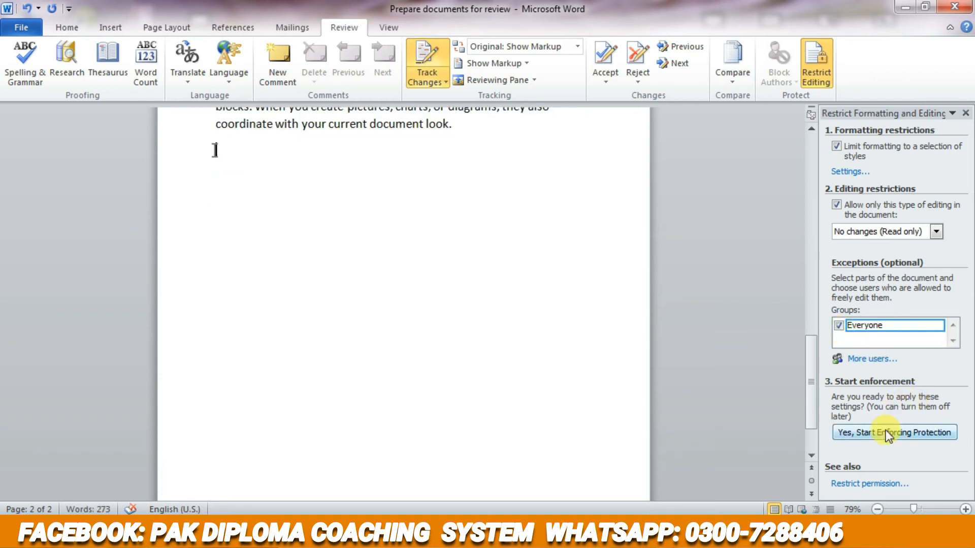
click(860, 434)
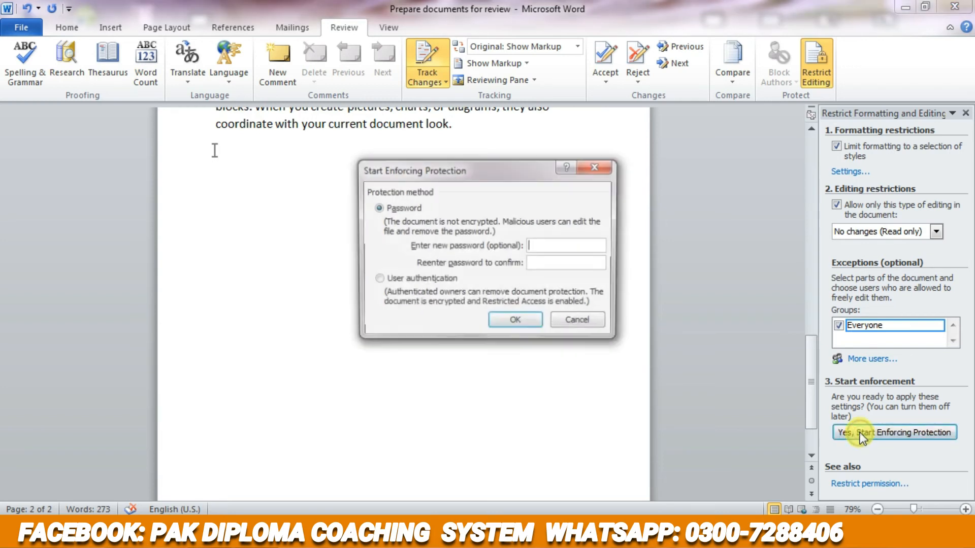
click(596, 166)
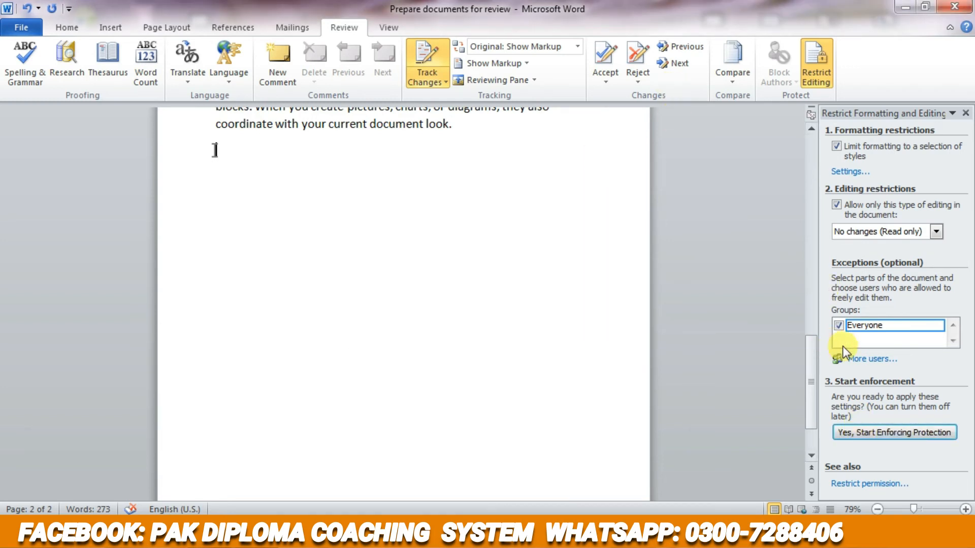
click(863, 358)
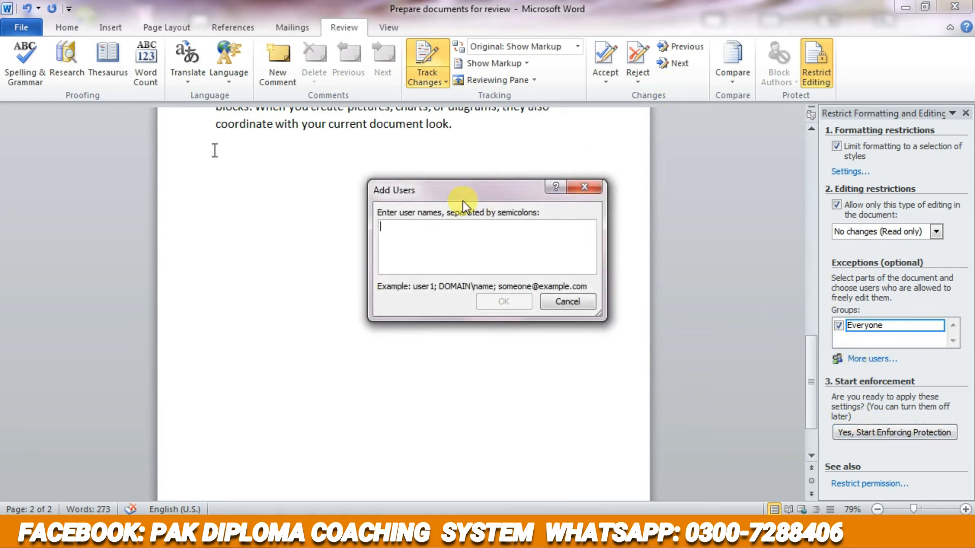
click(586, 188)
- Start enforcing the protection with the Password method, entering a new document password and trying the User authentication option on the way
click(875, 438)
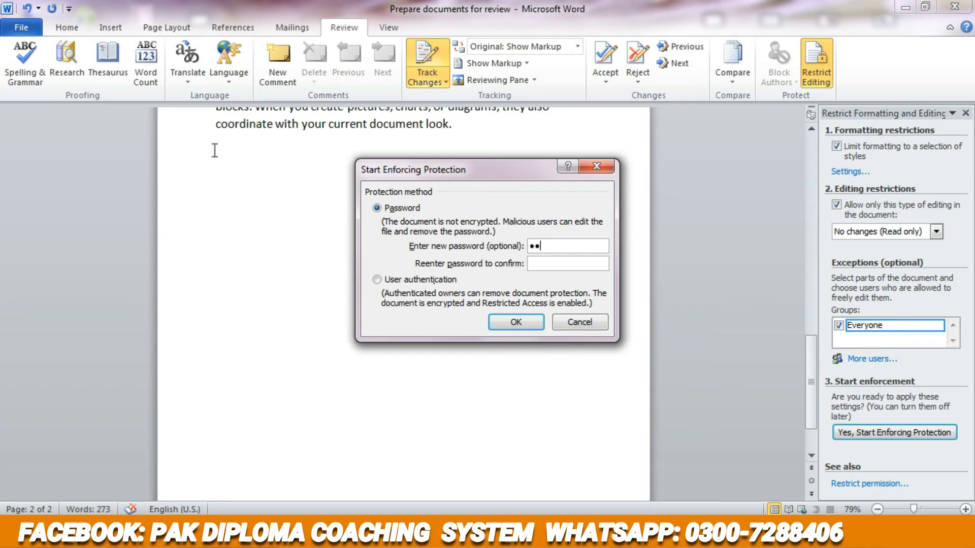
click(554, 264)
click(376, 278)
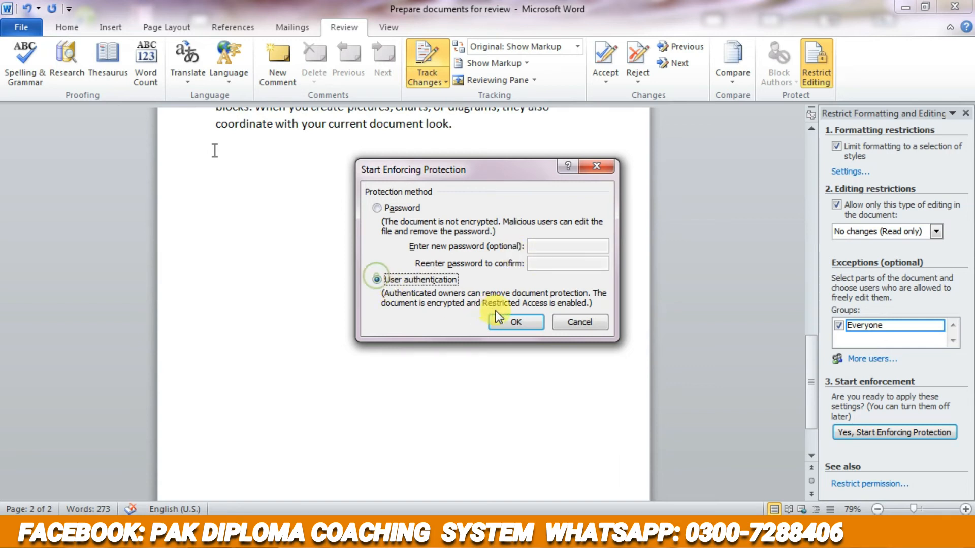
click(374, 208)
click(523, 322)
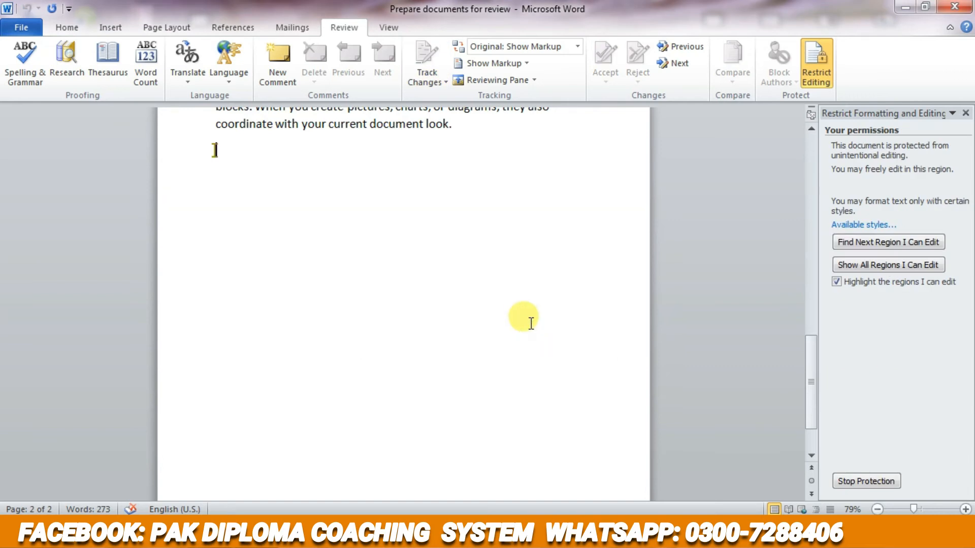
- Select the body text from "On the Insert tab" to the end of the document to examine its editing permissions
scroll(553, 352, up, 4)
scroll(551, 354, up, 7)
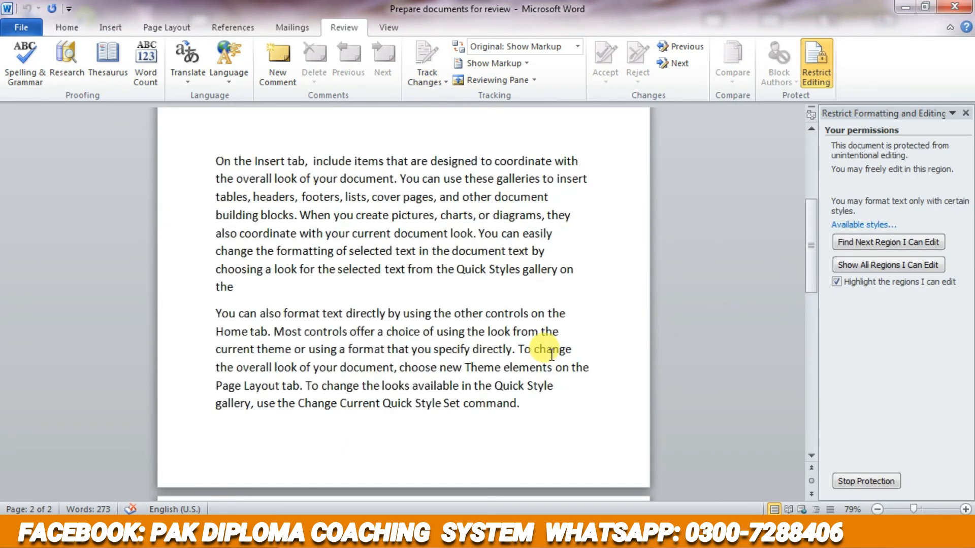
scroll(552, 355, up, 2)
drag(214, 278, 517, 442)
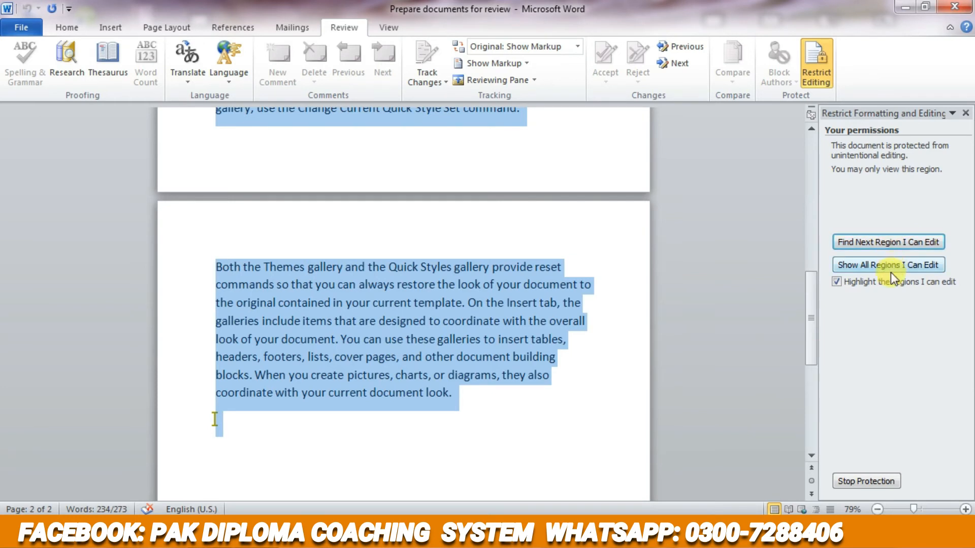
- Find the editable region with region highlighting turned off, and open the list of available styles
click(883, 243)
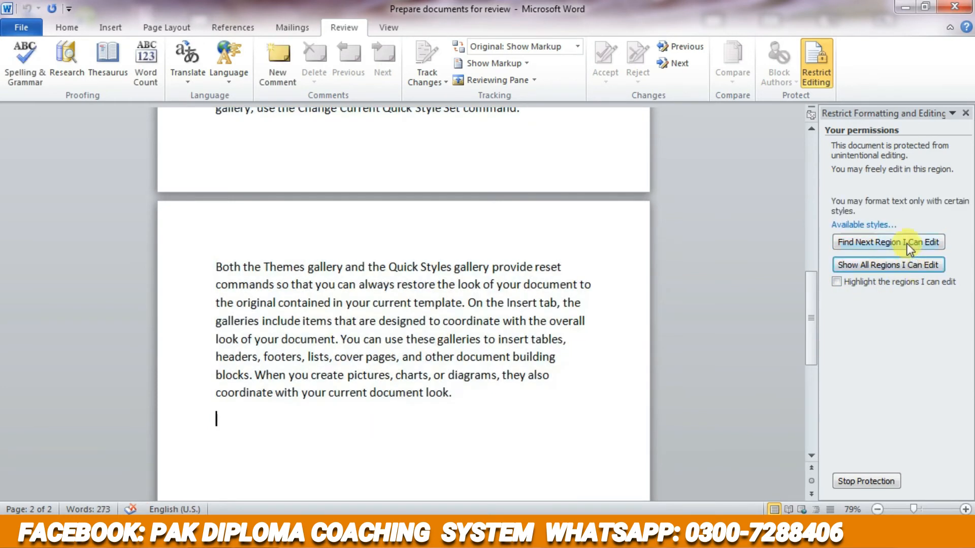
click(864, 224)
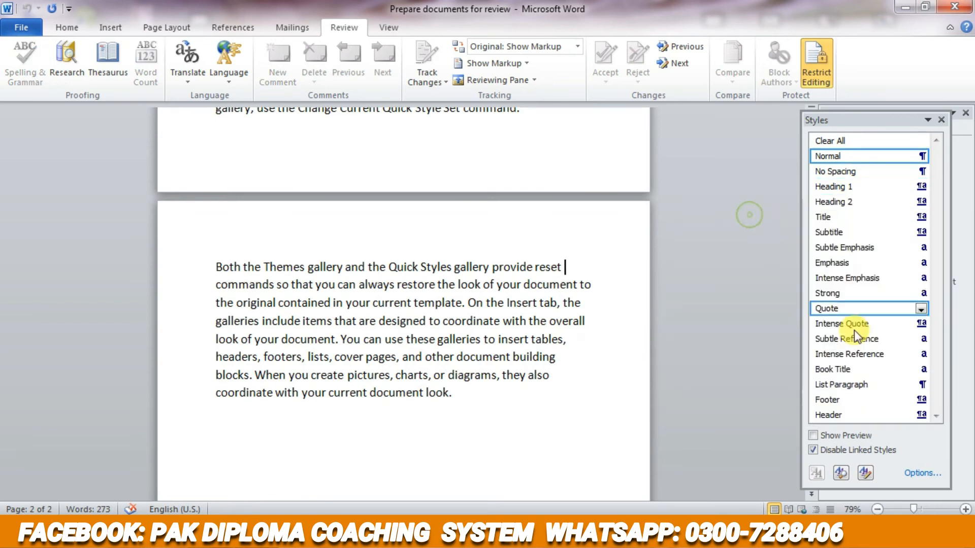
- Close the list of available styles and stop the document's protection
click(941, 121)
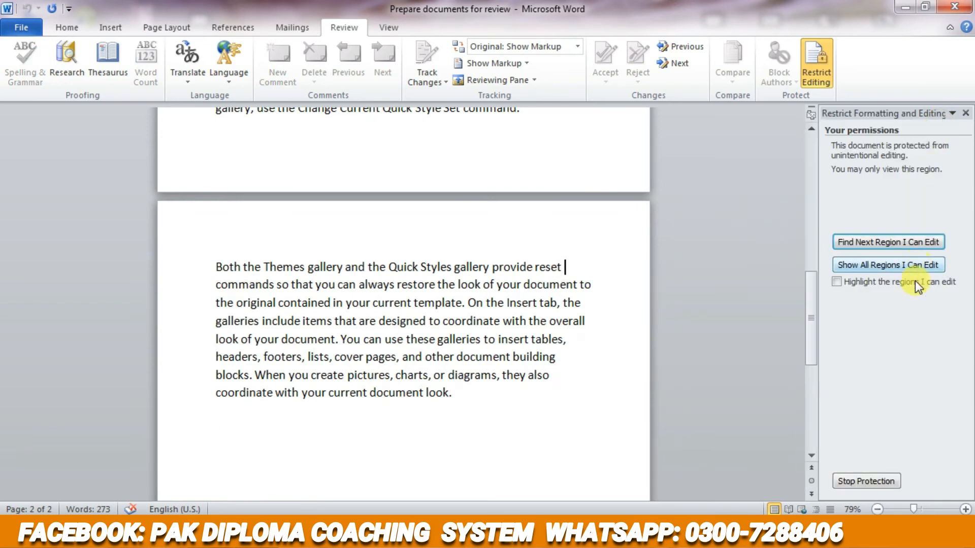
click(866, 481)
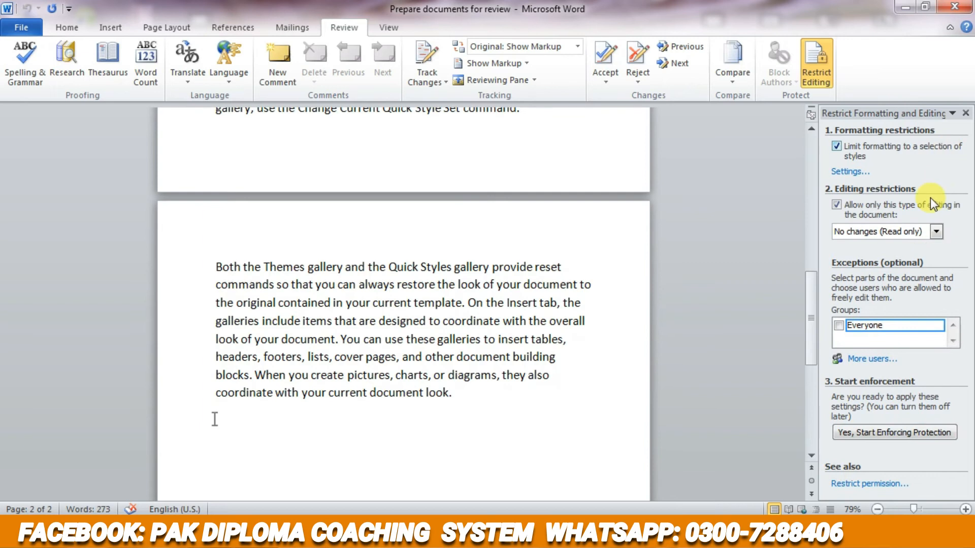
scroll(566, 307, up, 5)
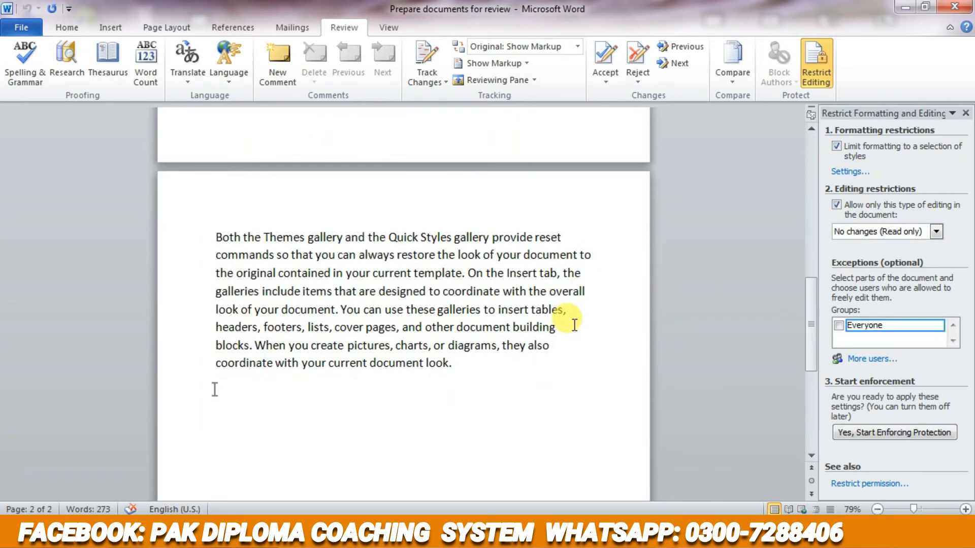
scroll(563, 310, up, 5)
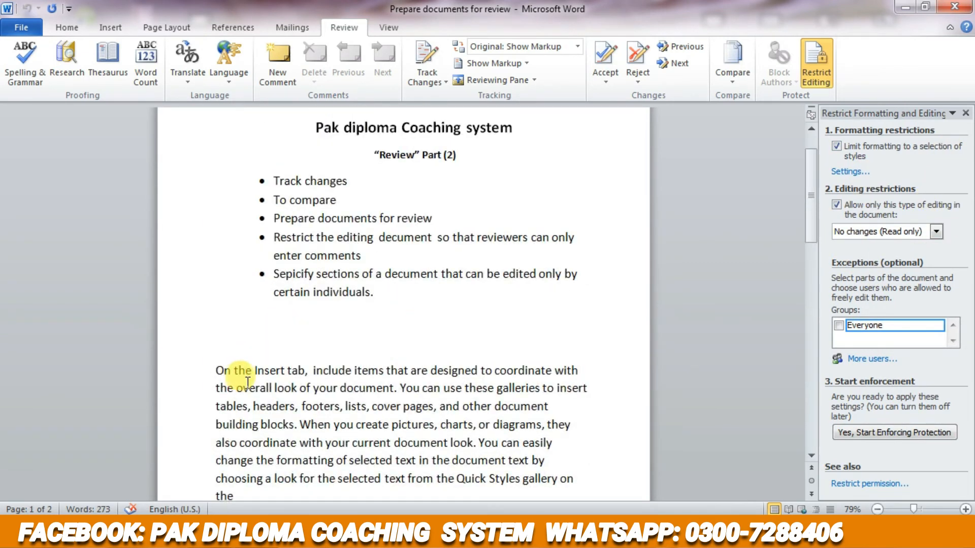
drag(217, 372, 455, 479)
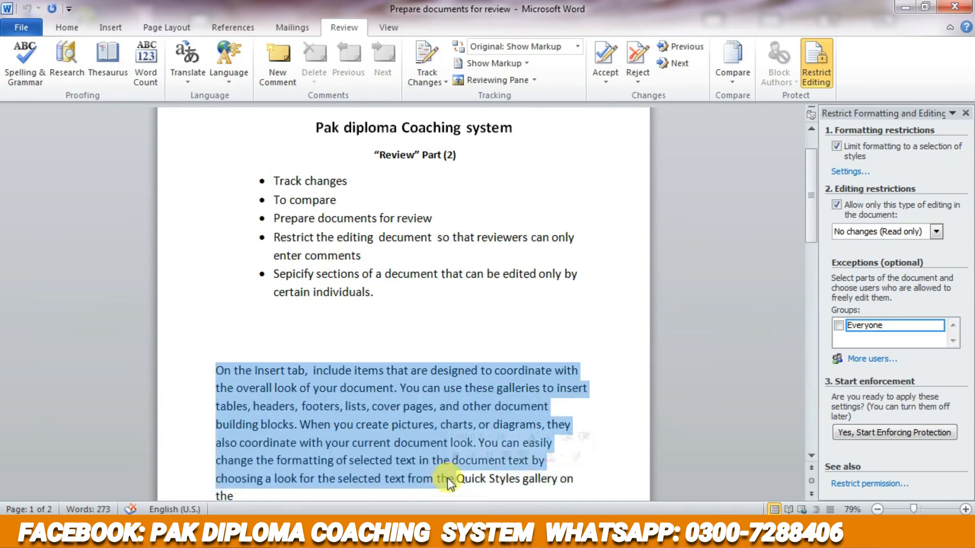
click(604, 424)
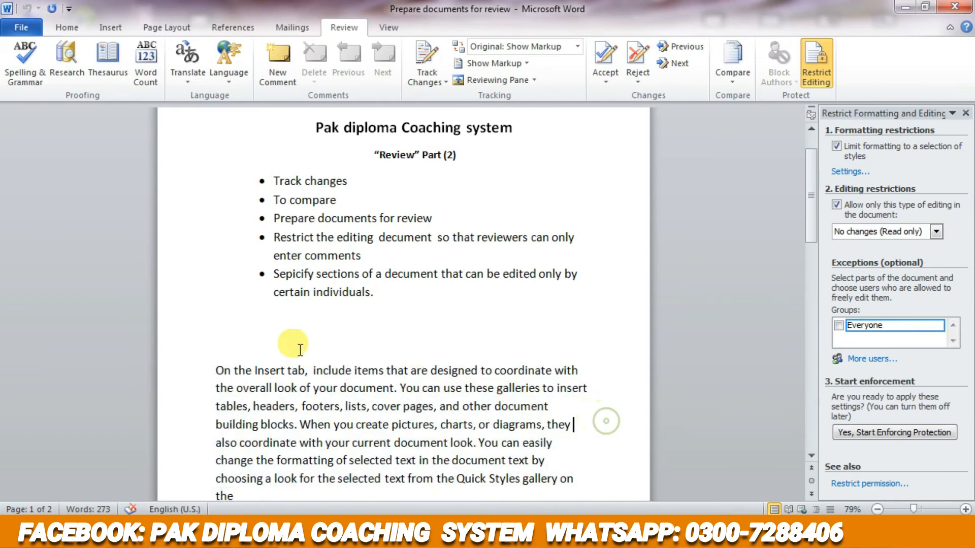
drag(217, 369, 628, 507)
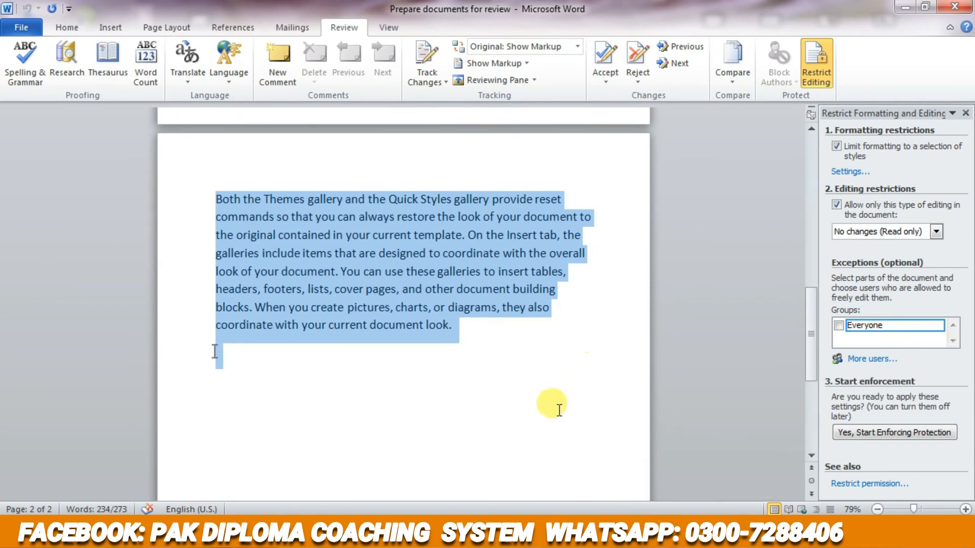
scroll(554, 406, up, 2)
click(529, 420)
scroll(528, 420, up, 3)
scroll(495, 436, up, 1)
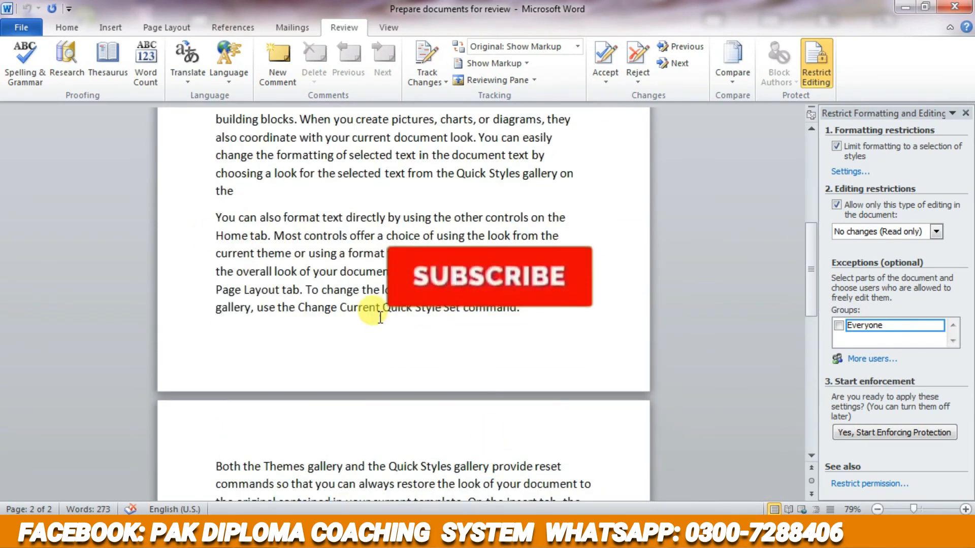
- Allow Everyone to freely edit the paragraph beginning "You can also format text directly" as an exception
drag(215, 217, 518, 332)
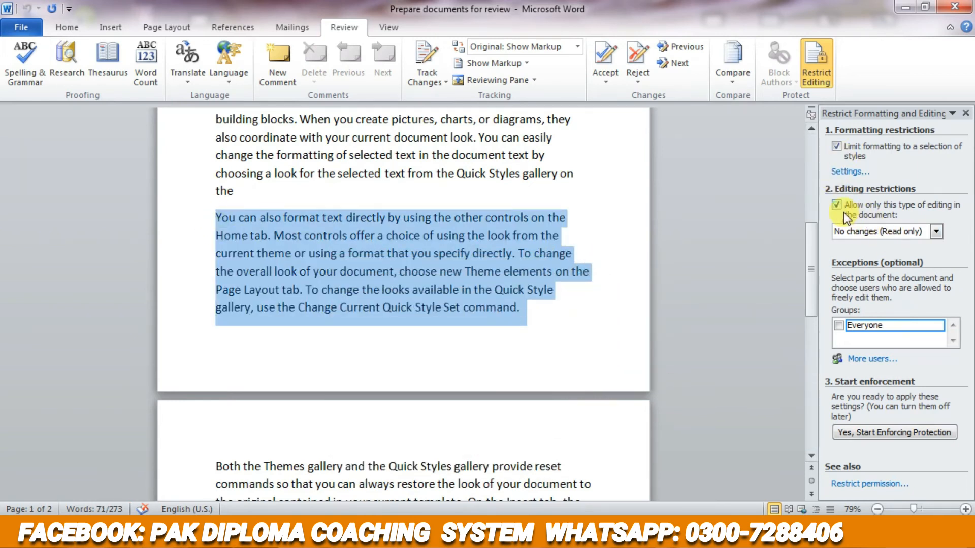
click(838, 325)
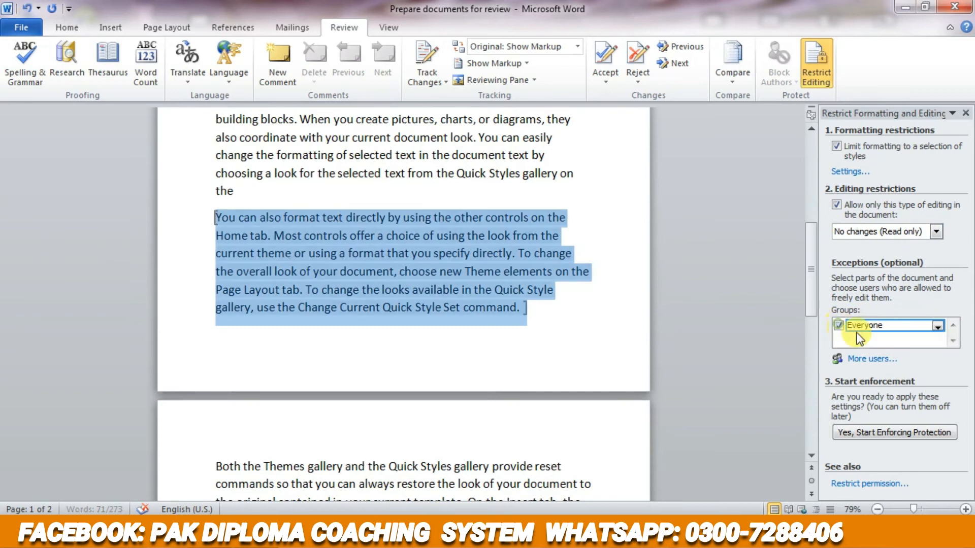
- Start enforcing the protection with the Password method, entering and confirming a new document password
click(878, 437)
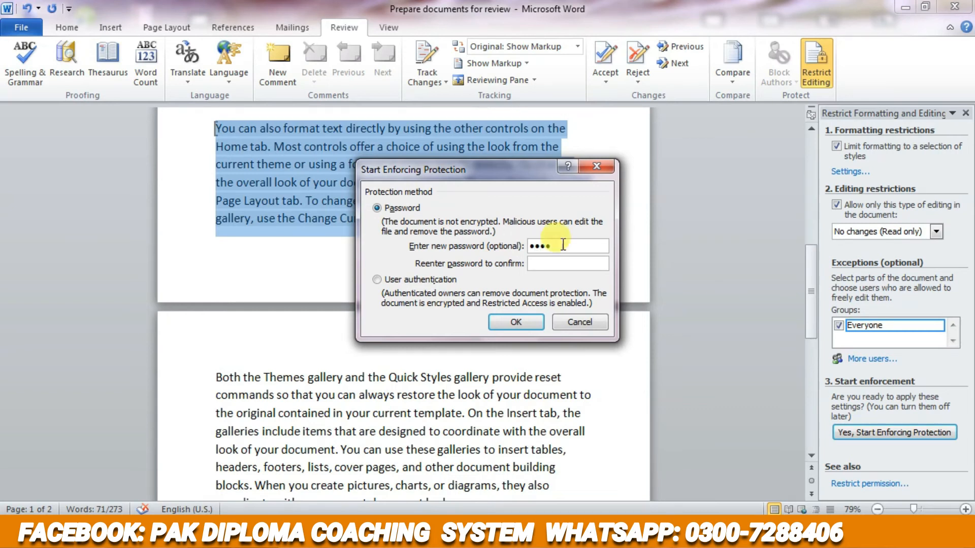
key(BackSpace)
key(BackSpace)
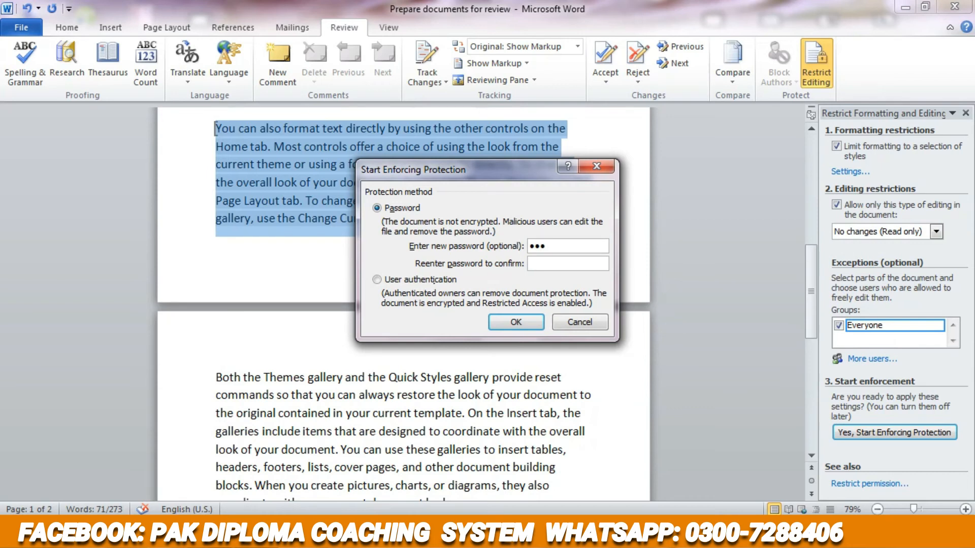
click(545, 249)
text(1)
click(514, 320)
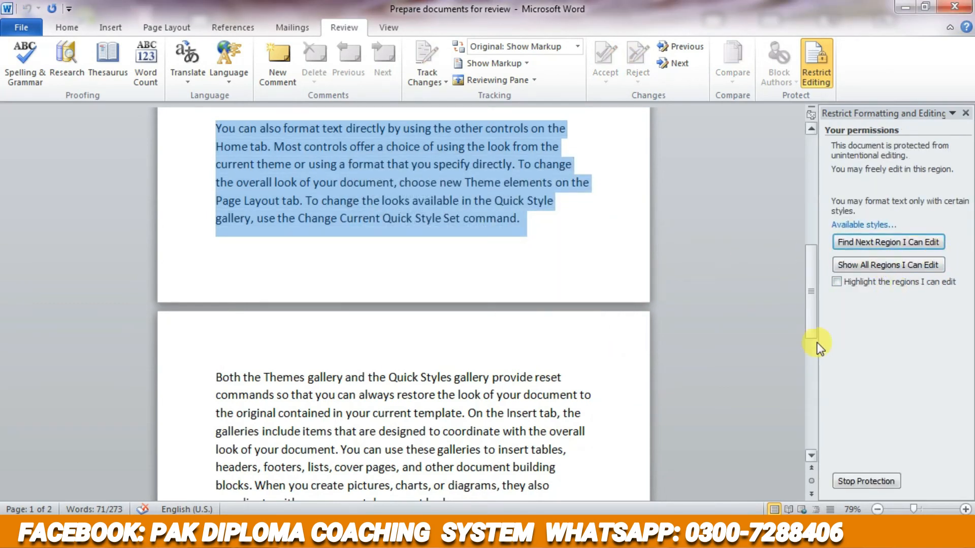
- Find the next editable region and select the "On the Insert tab" paragraph to check its editing permissions
scroll(814, 343, up, 2)
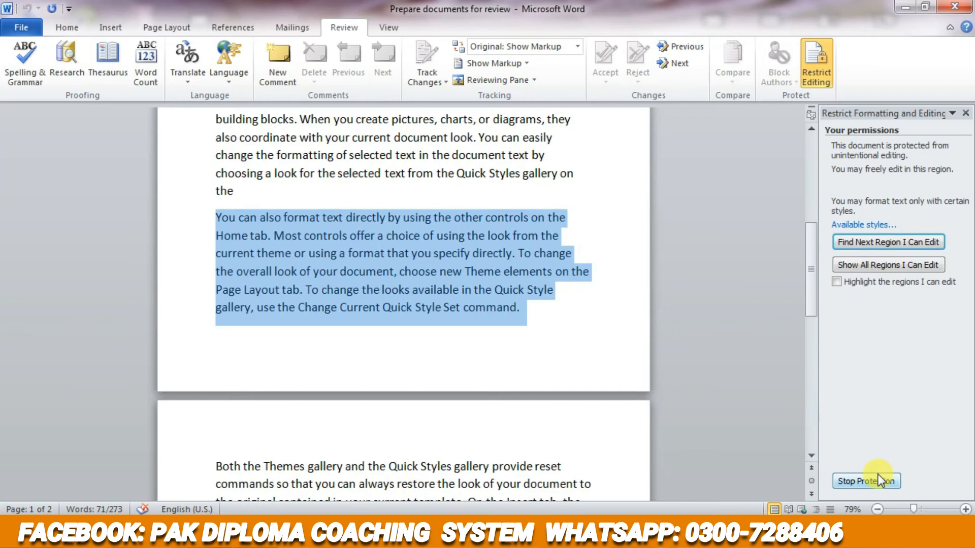
click(912, 241)
scroll(775, 434, up, 5)
scroll(775, 434, up, 9)
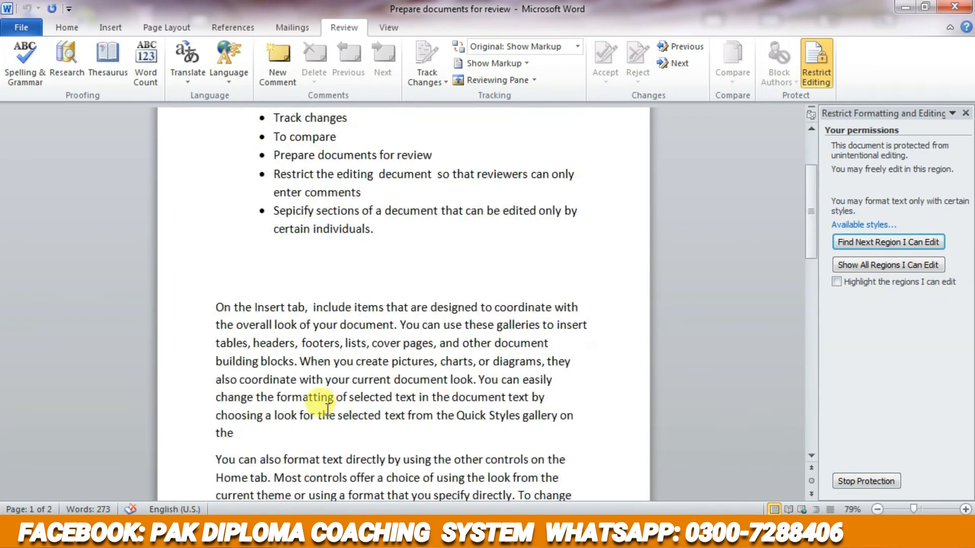
drag(222, 328, 305, 435)
- Turn on highlighting of the regions that can be edited
click(836, 283)
scroll(782, 370, down, 2)
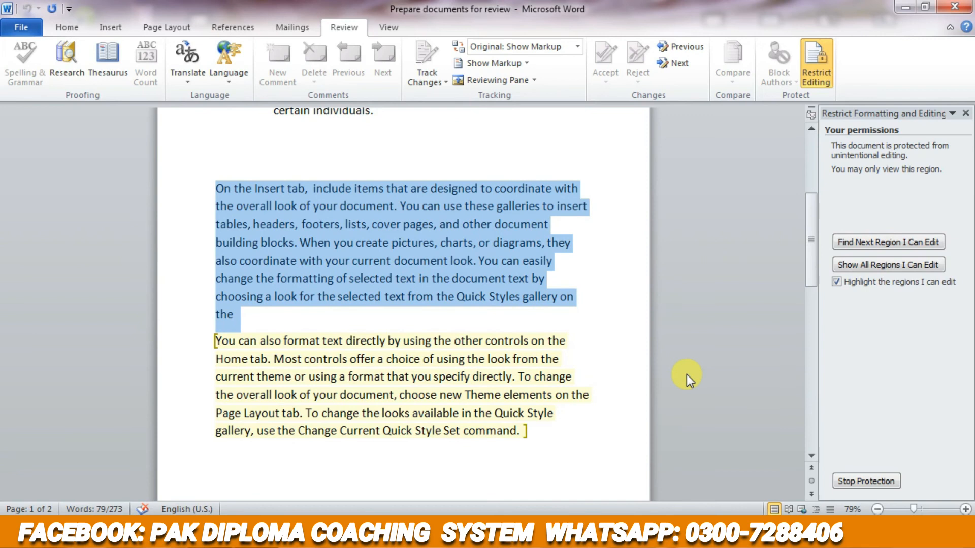
click(665, 382)
scroll(632, 416, down, 2)
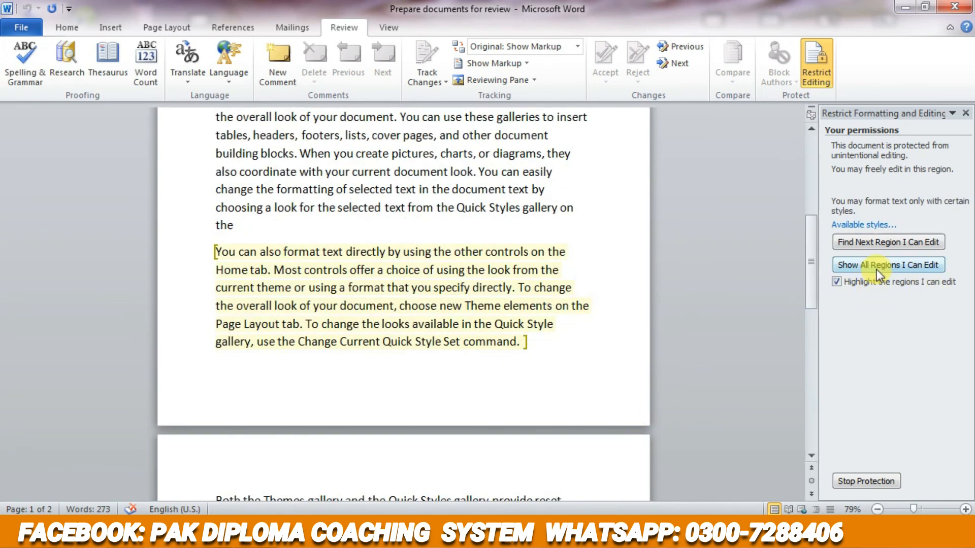
- Examine which font formatting commands and styles are available for the highlighted "You can also format text directly" paragraph
click(424, 324)
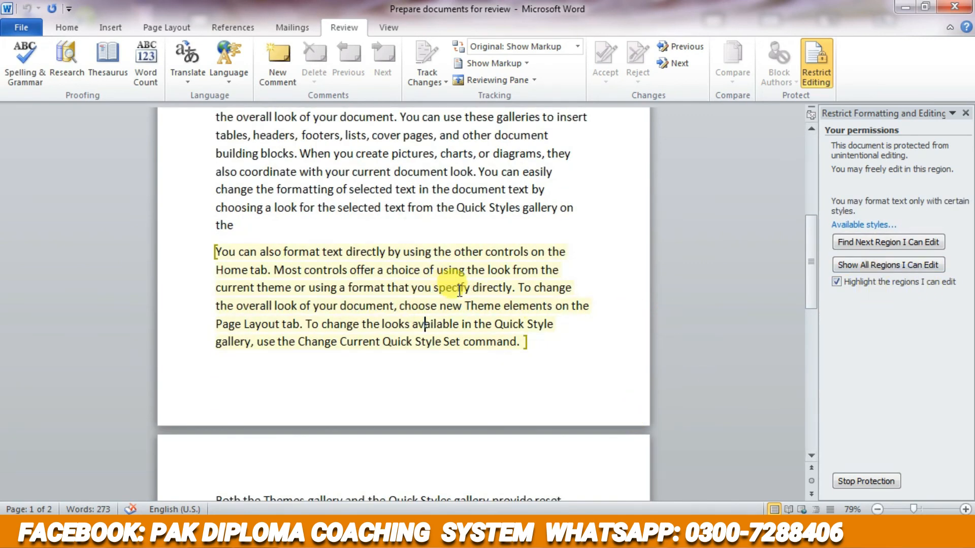
scroll(459, 289, up, 2)
click(64, 28)
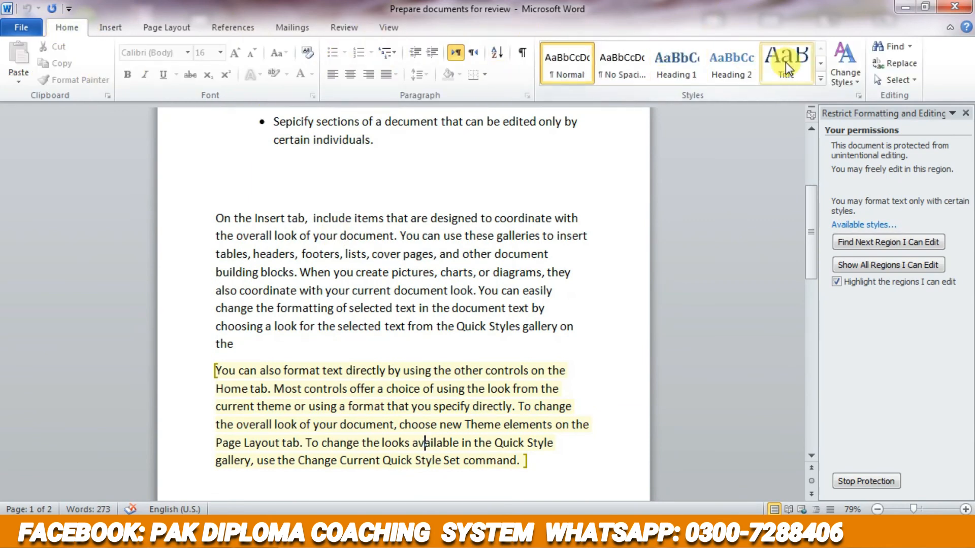
scroll(274, 247, down, 5)
drag(529, 224, 142, 129)
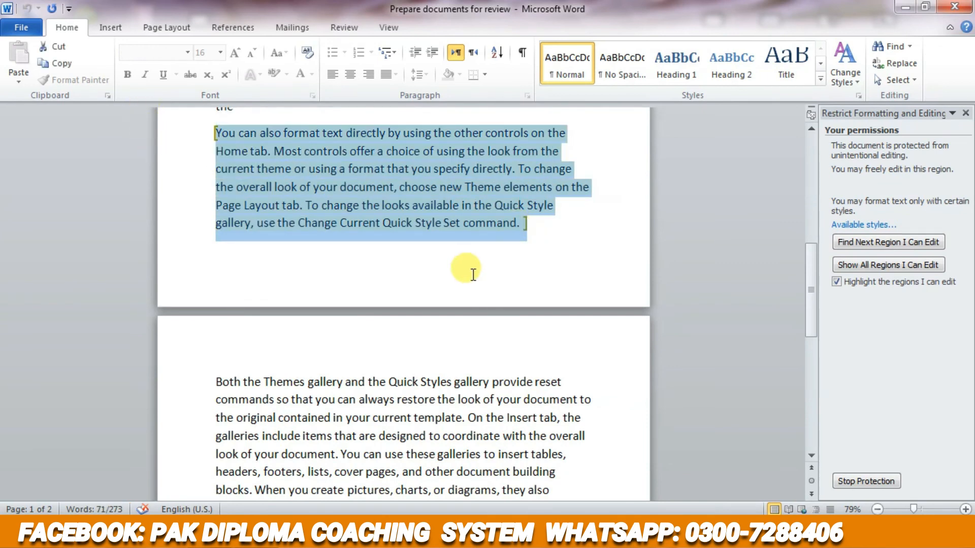
click(485, 290)
scroll(538, 297, up, 4)
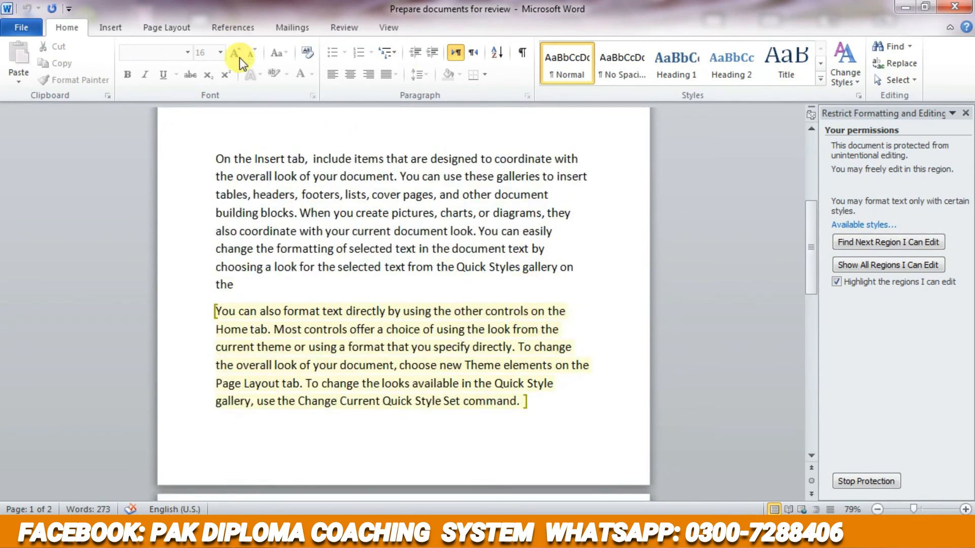
click(343, 26)
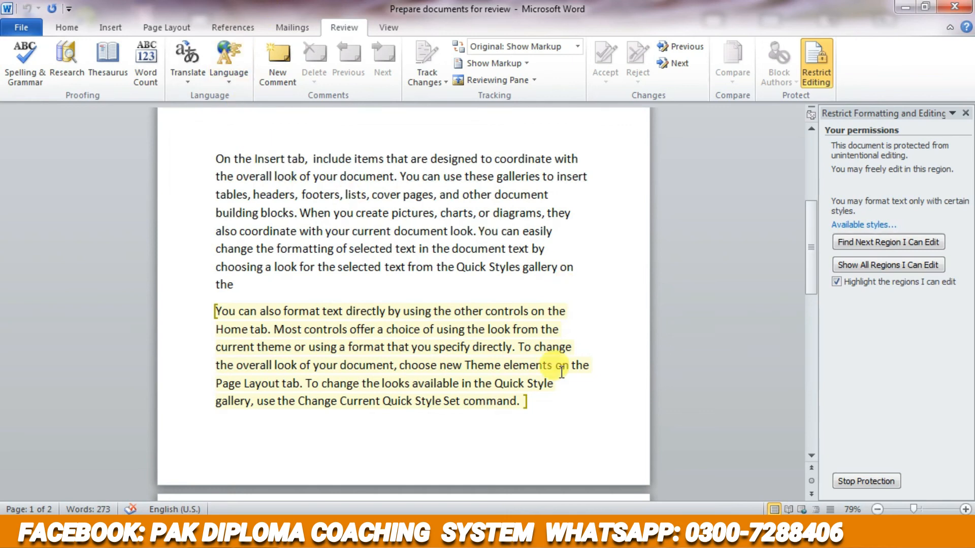
drag(527, 402, 230, 316)
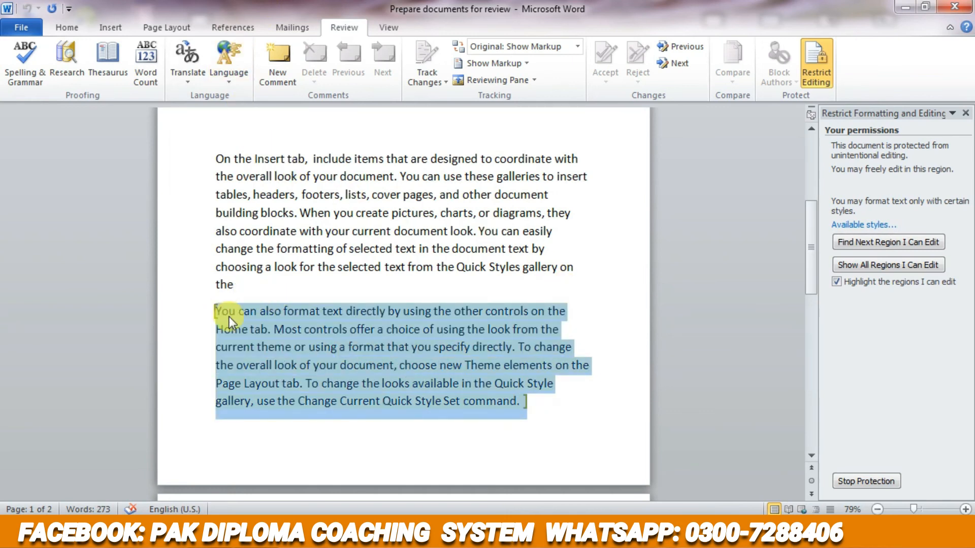
scroll(540, 370, down, 2)
click(599, 324)
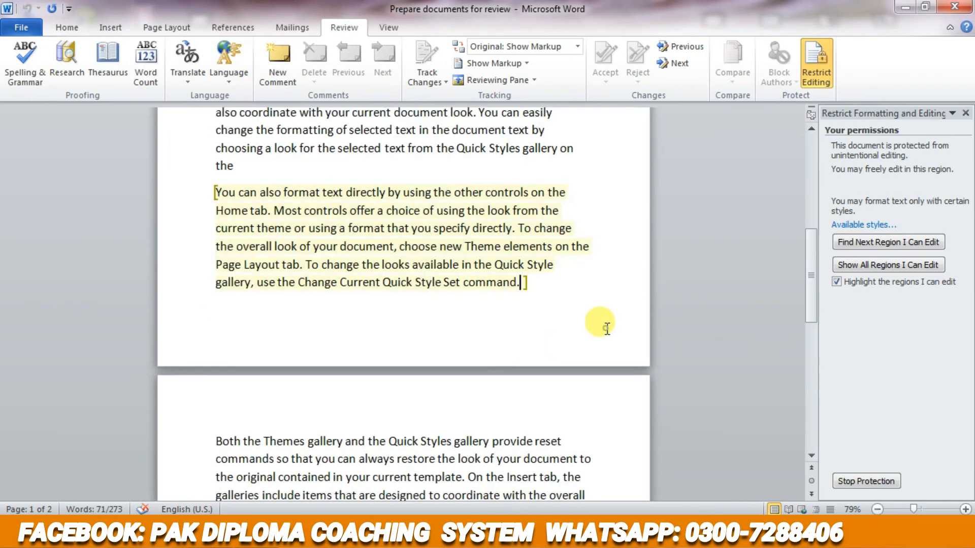
- Stop the document's protection by entering the document password
click(889, 480)
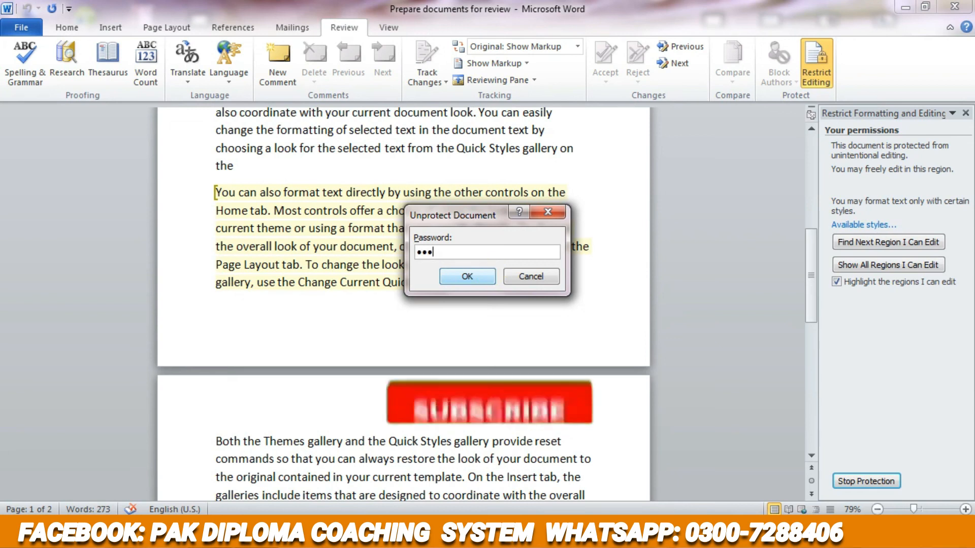
click(493, 276)
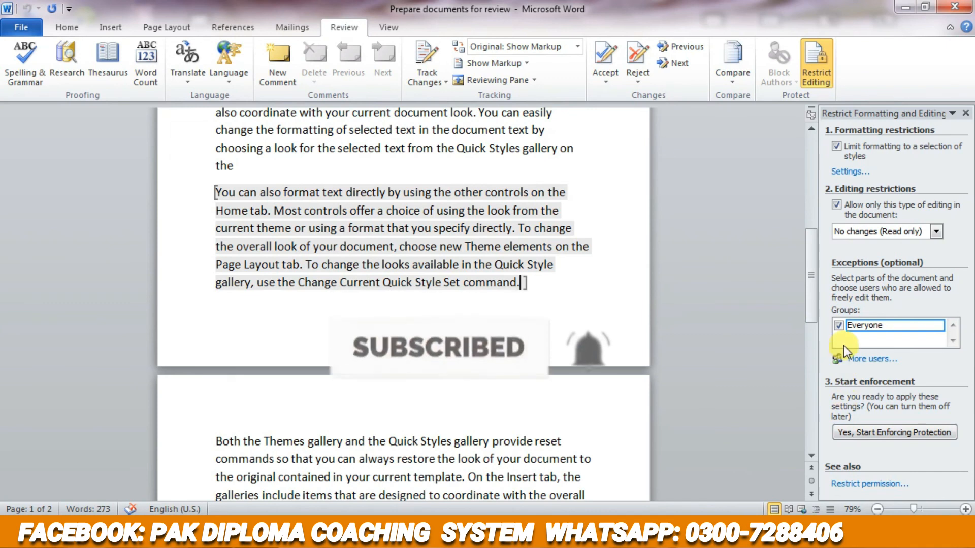
- Remove the Everyone exception from the "You can also format text directly" paragraph and close the restriction settings
click(839, 326)
click(602, 336)
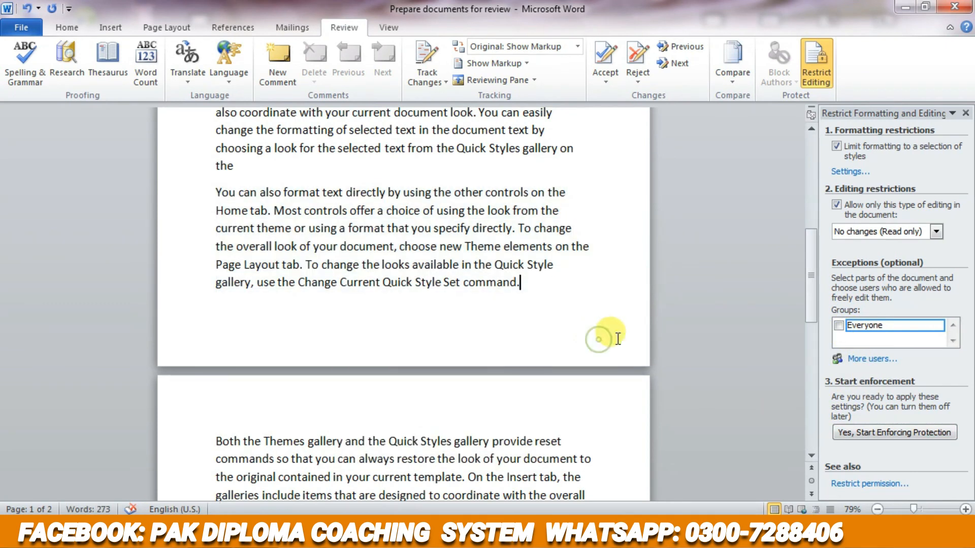
click(965, 113)
- Close the document "Prepare documents for review" and save its changes
scroll(442, 289, up, 8)
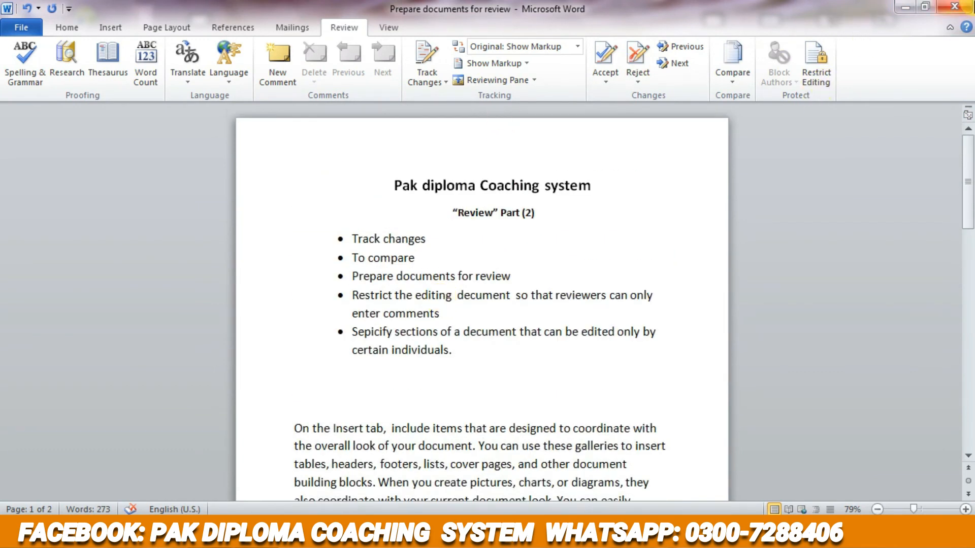
scroll(644, 210, down, 2)
click(966, 10)
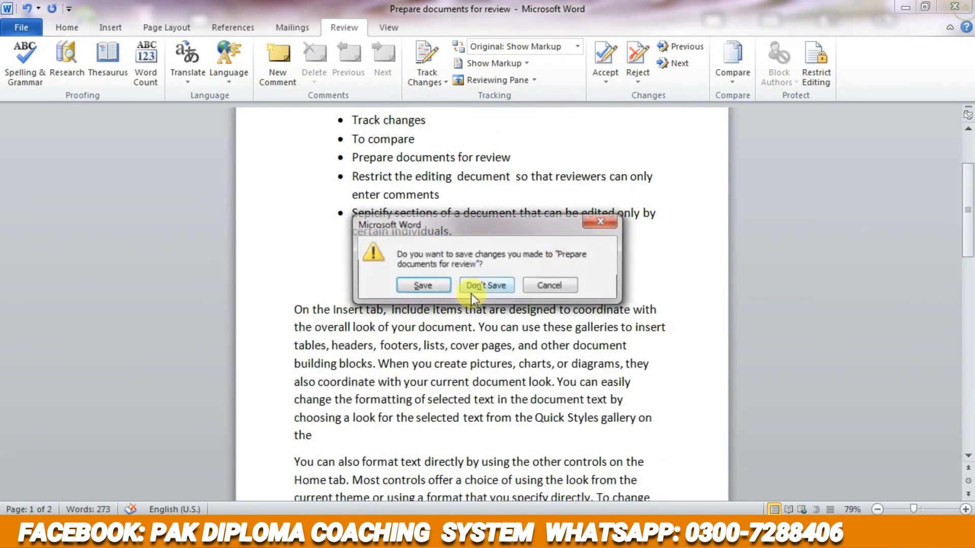
click(410, 287)
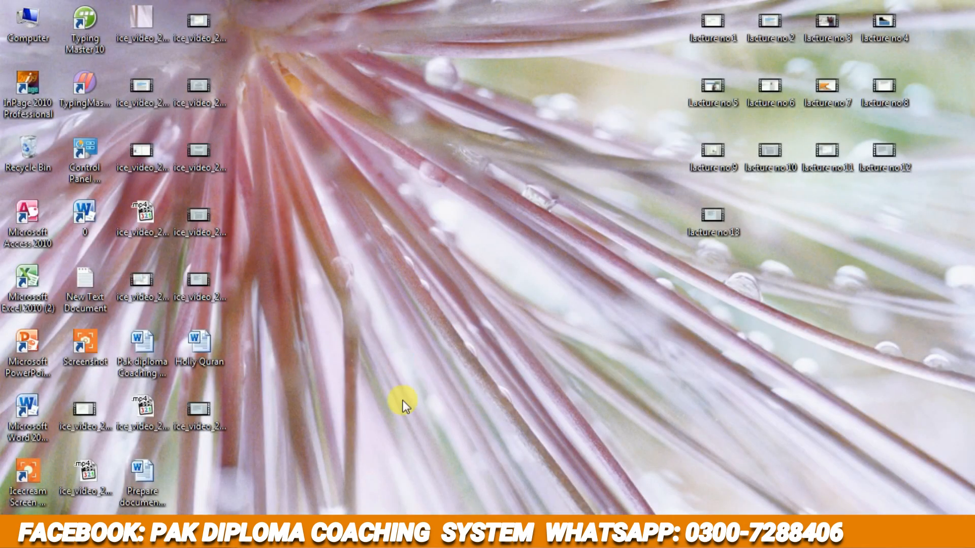
right_click(426, 264)
click(464, 306)
right_click(442, 227)
click(480, 270)
click(205, 542)
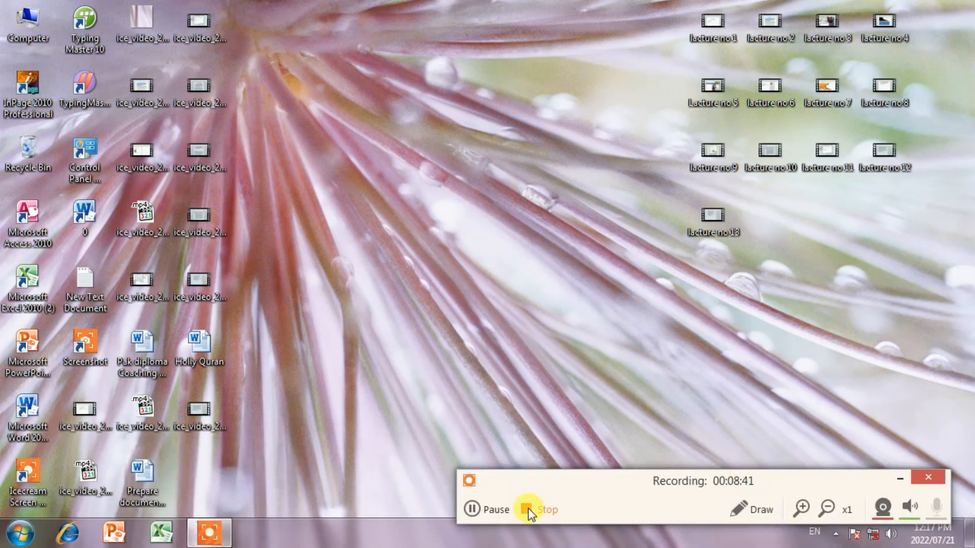
click(528, 508)
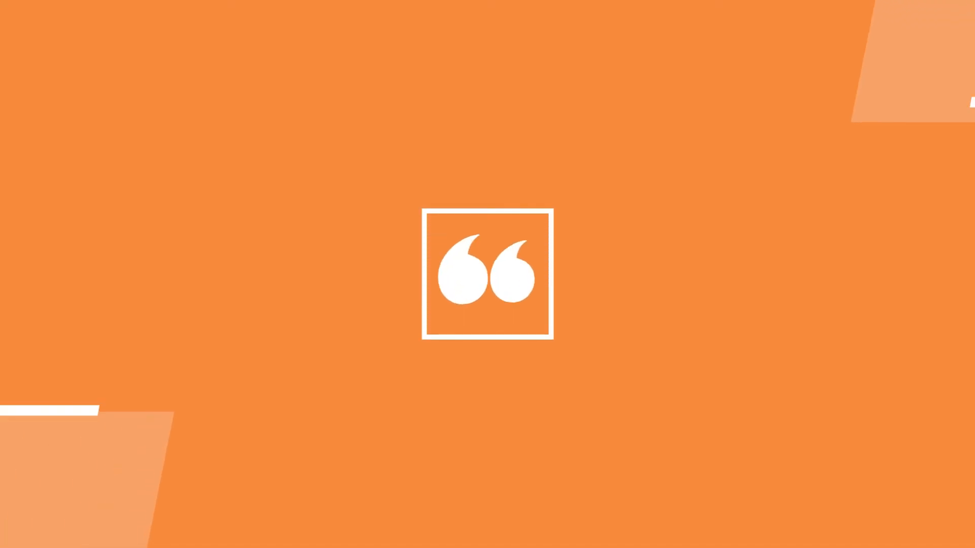